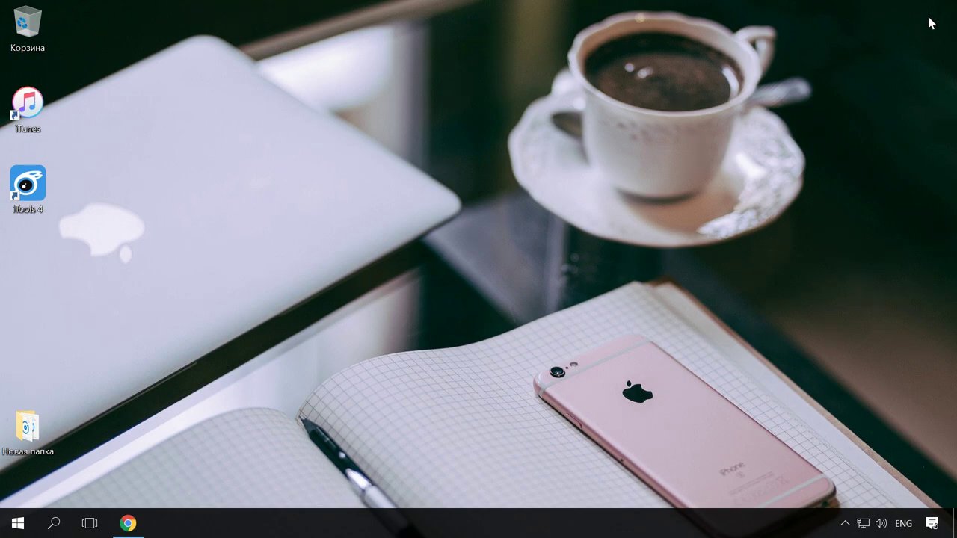
Step: Open iTunes and display the connected iPhone's overview page
left_click(33, 124)
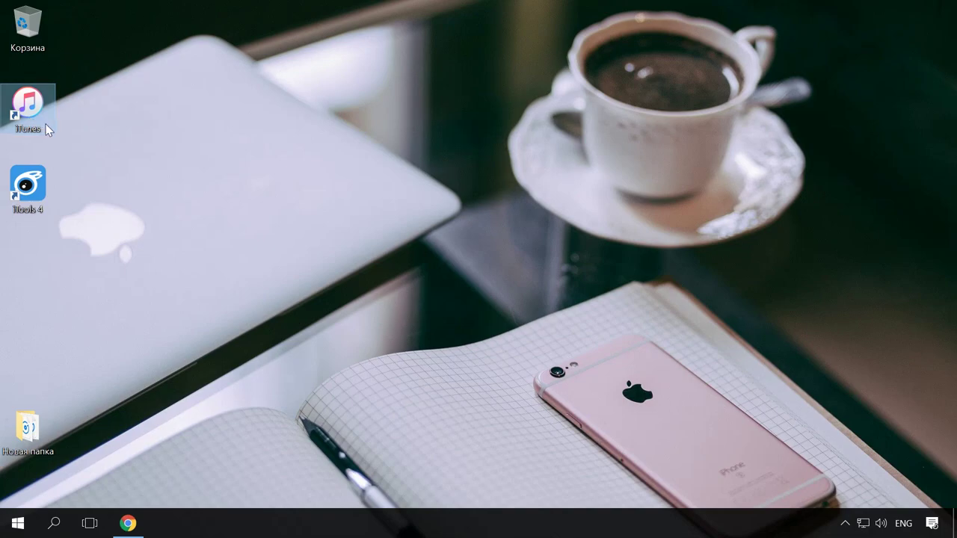
double_click(36, 114)
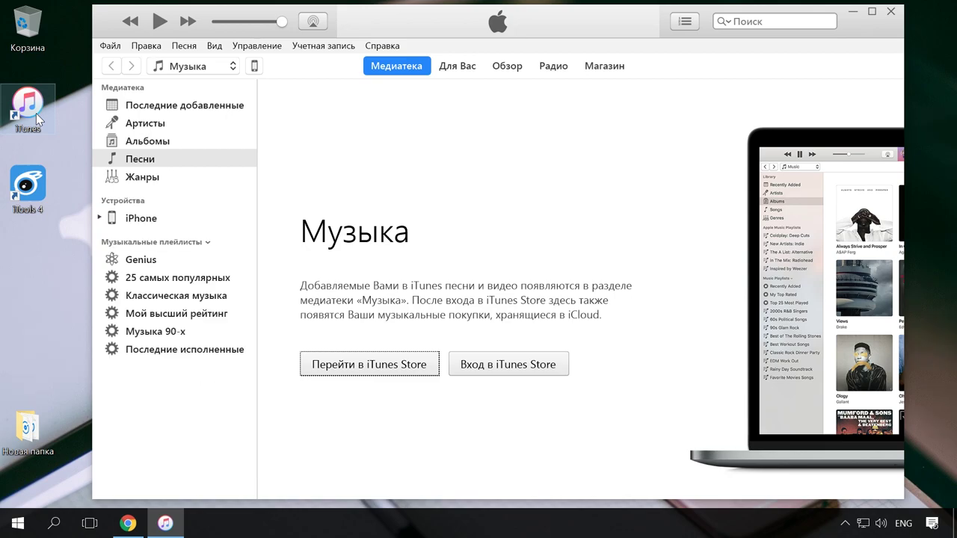
left_click(255, 67)
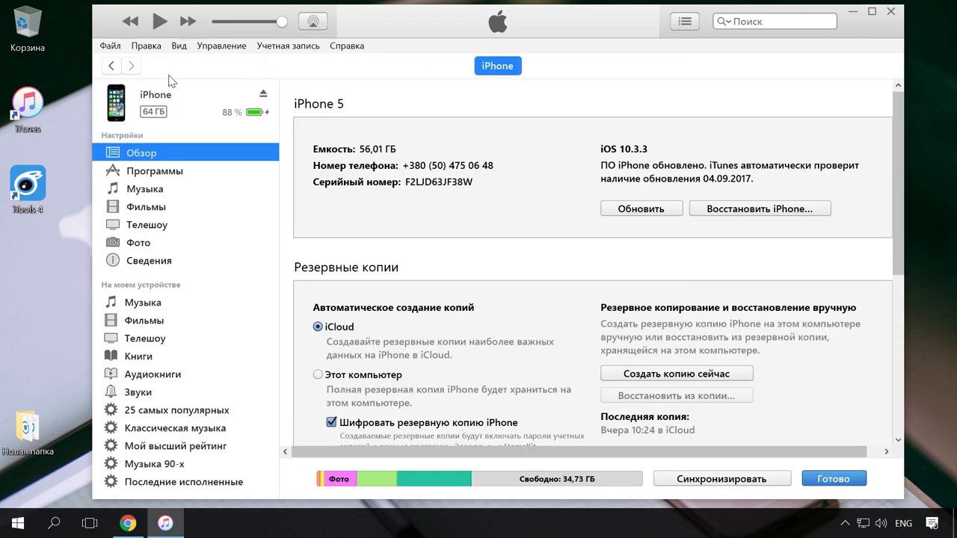
Step: Add all the MP3 files from the ДДТ folder in Музыка to the iTunes library
left_click(110, 46)
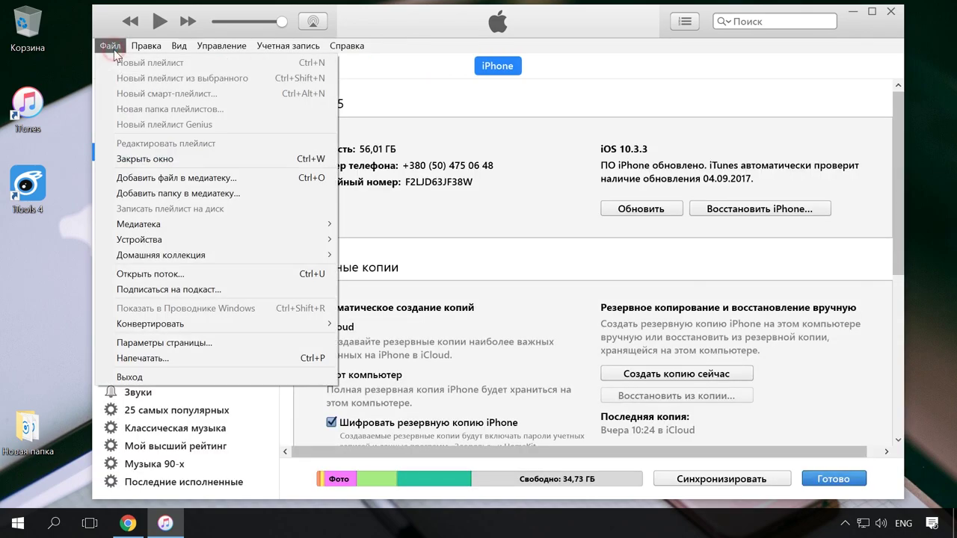
left_click(198, 180)
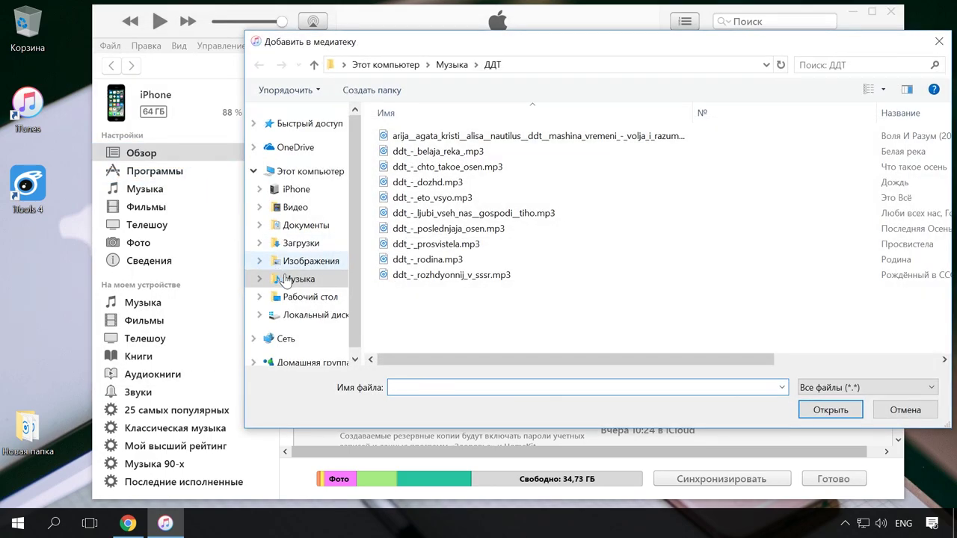
left_click(299, 279)
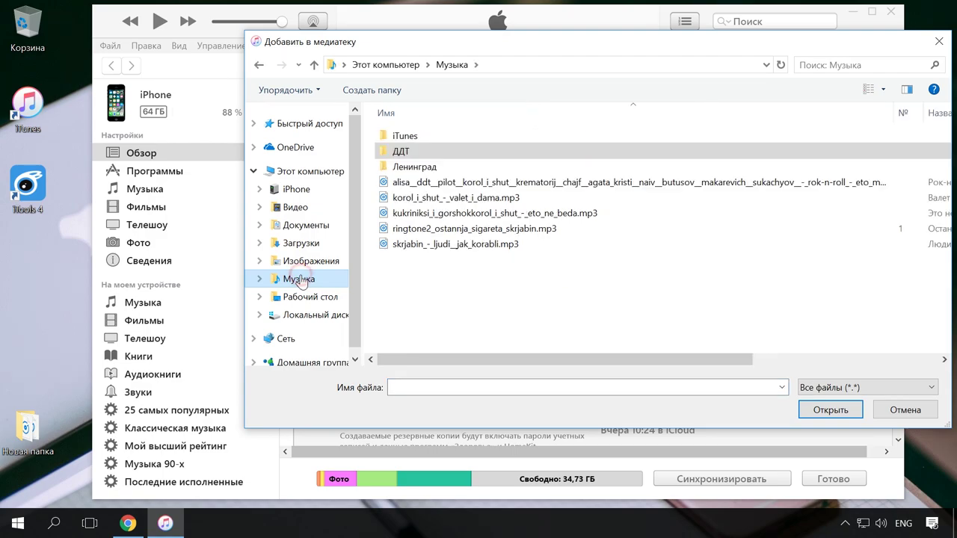
double_click(381, 153)
key("ctrl+a")
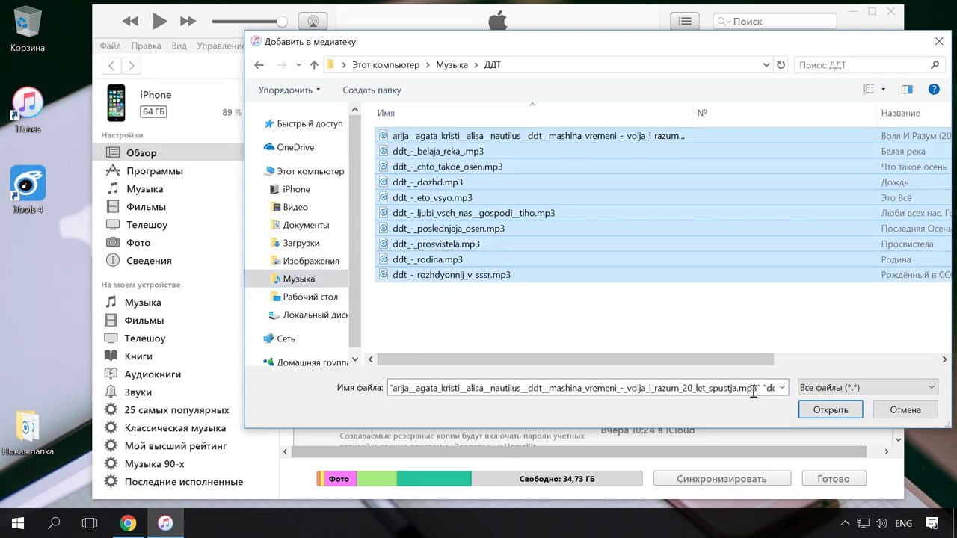
left_click(845, 415)
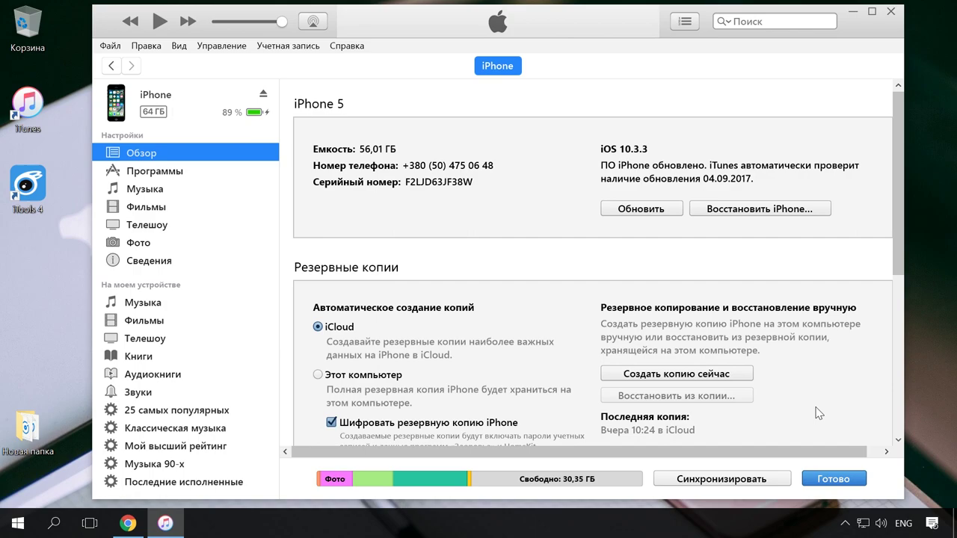
Step: Enable music syncing of the entire library, including videos and voice memos, and sync it to the iPhone
left_click(146, 196)
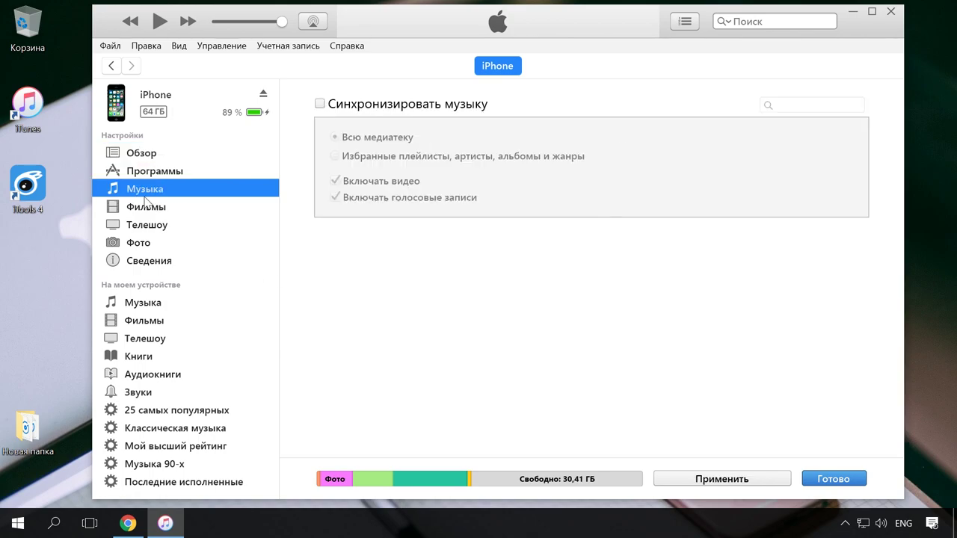
left_click(145, 207)
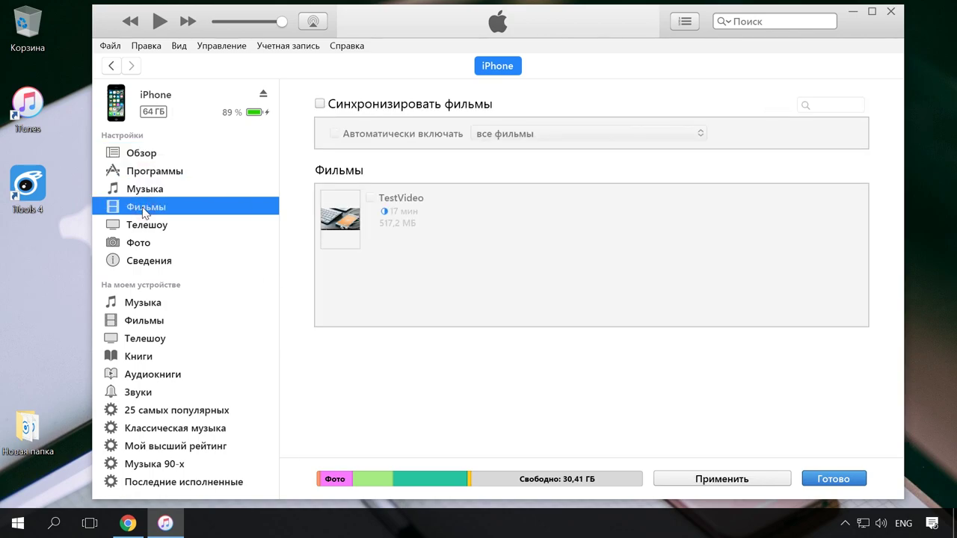
left_click(145, 192)
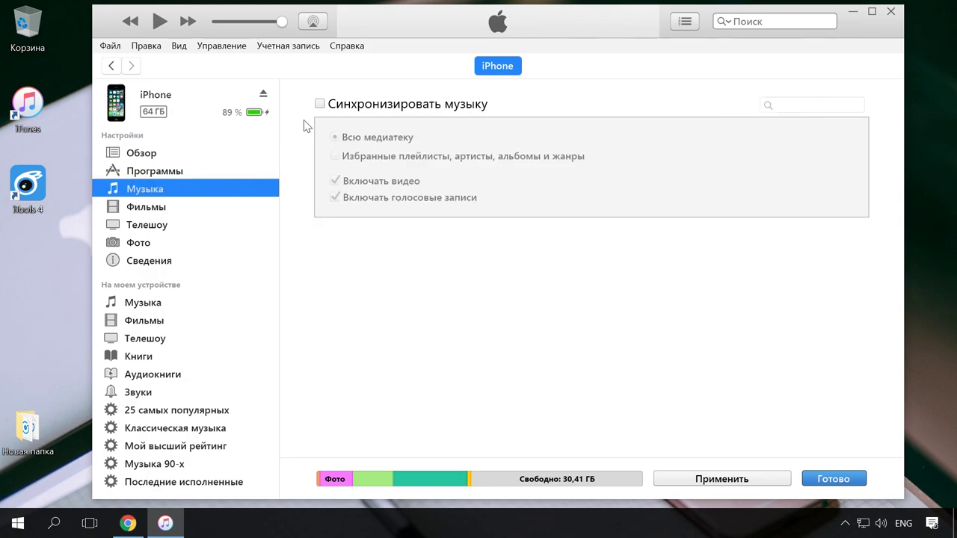
left_click(320, 104)
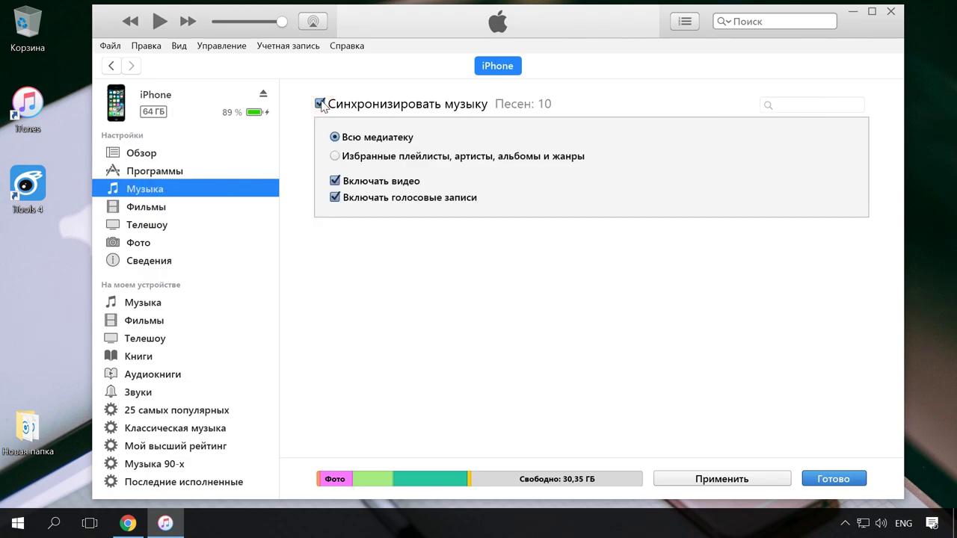
left_click(335, 197)
left_click(714, 481)
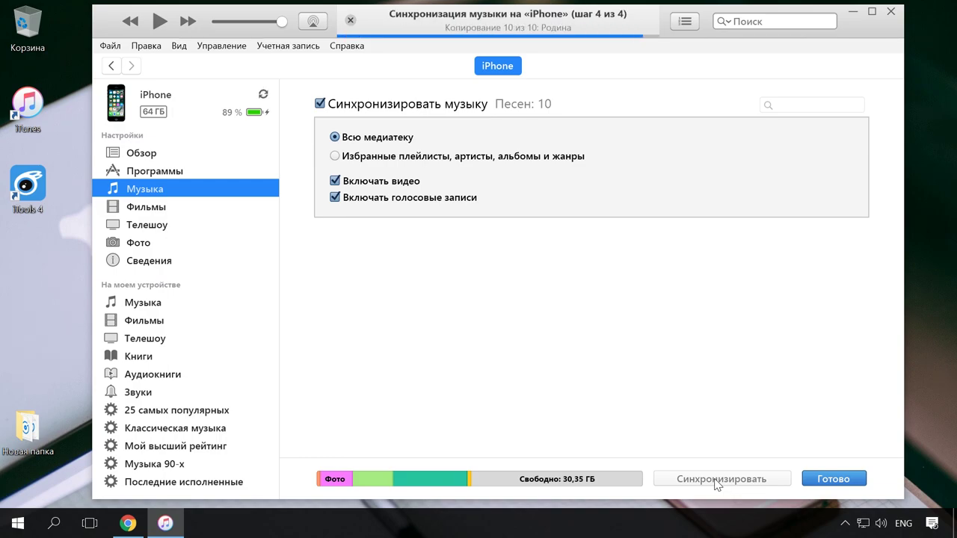
left_click(829, 480)
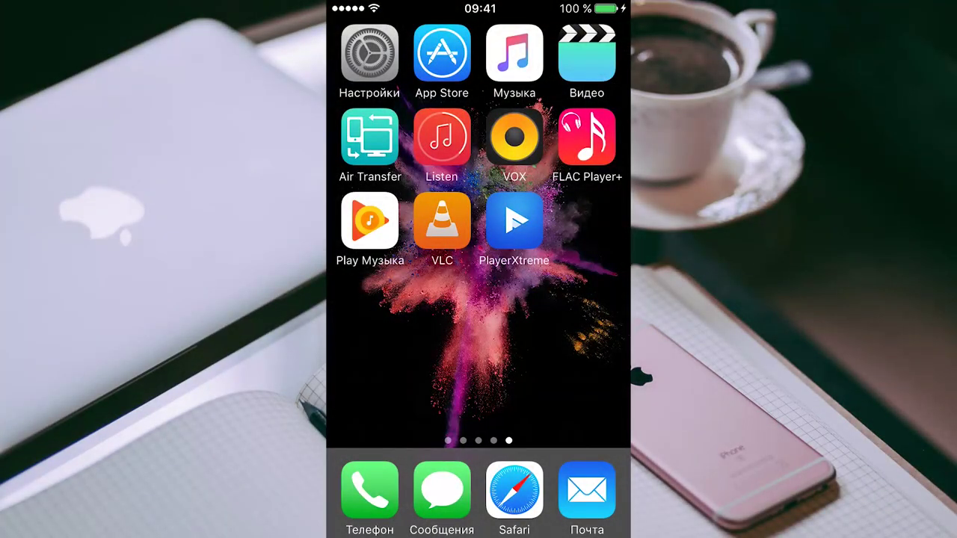
Step: Look through the song list in the iPhone's Музыка app for the synced tracks
left_click(515, 52)
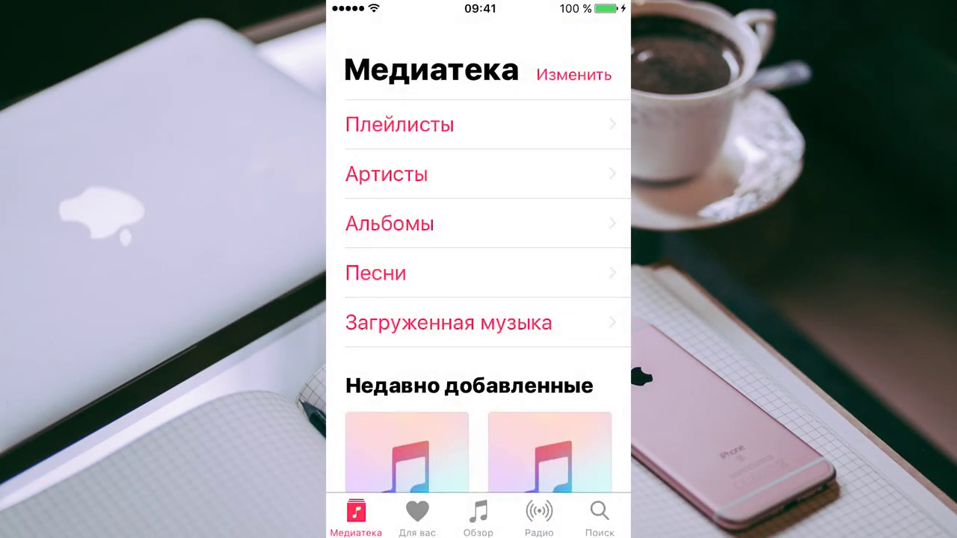
left_click(375, 273)
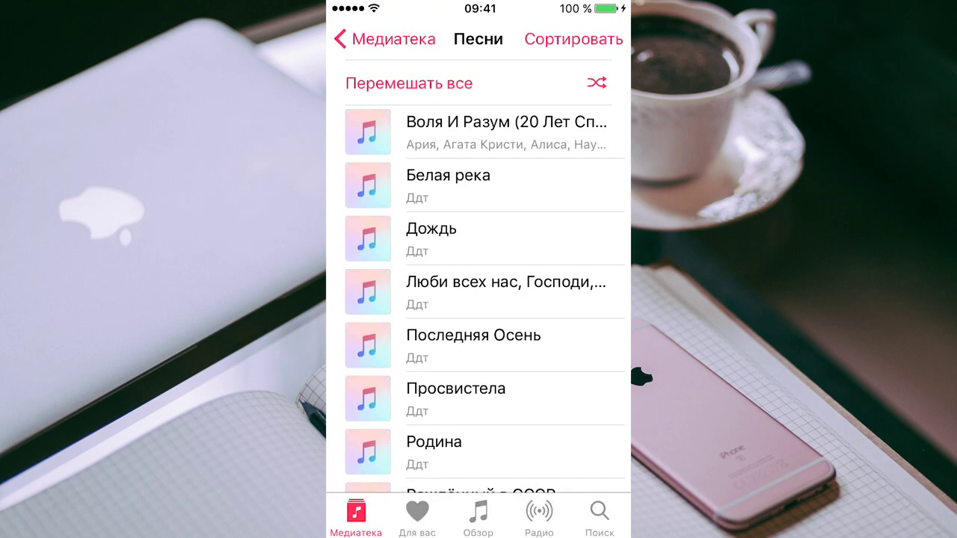
scroll(478, 276, "down", 5)
scroll(479, 277, "up", 1)
scroll(479, 277, "down", 10)
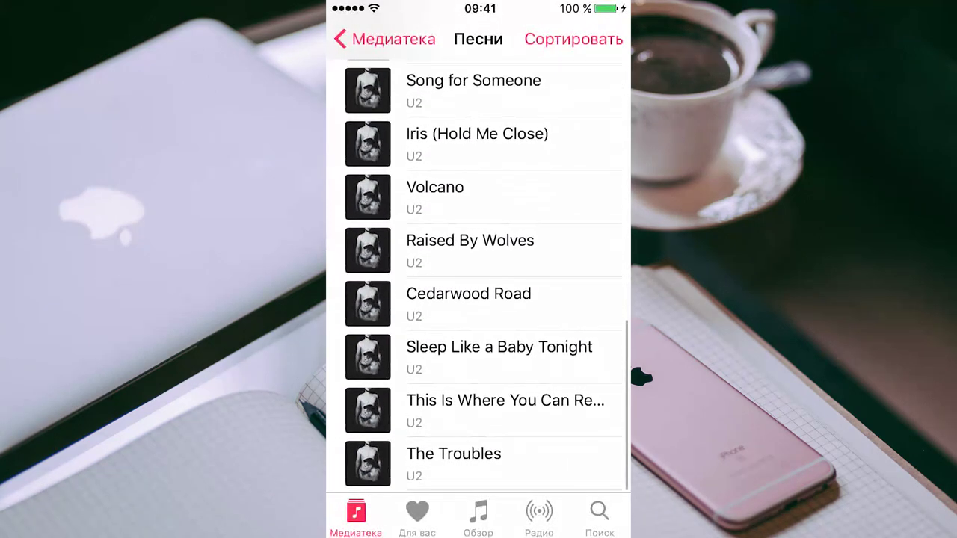
scroll(478, 276, "up", 10)
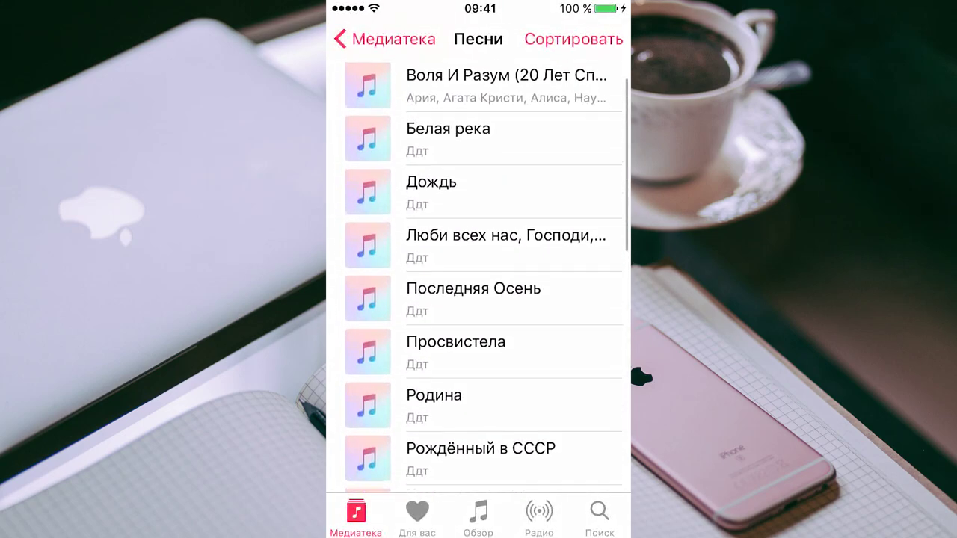
left_click(385, 39)
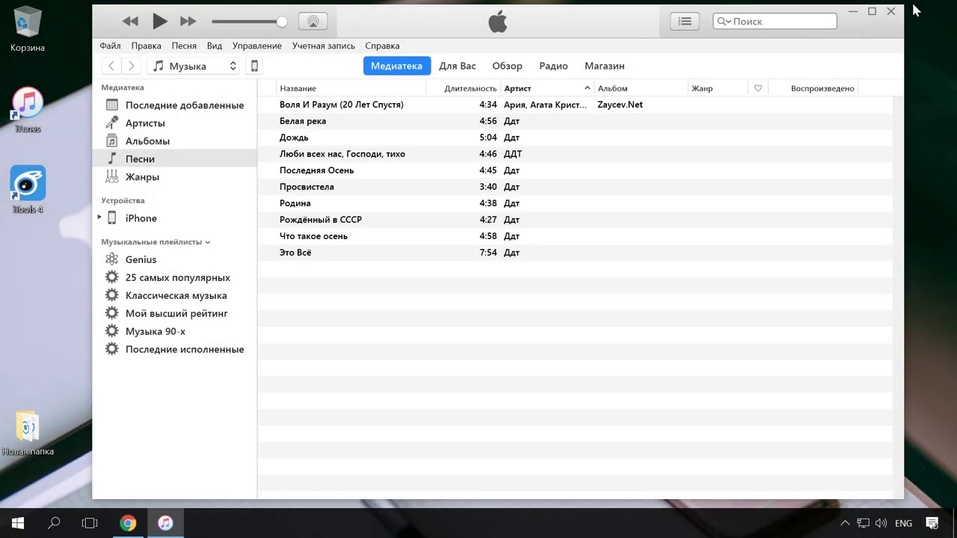
Step: Close iTunes, launch iTools 4 and open the iPhone's Музыка section
left_click(894, 12)
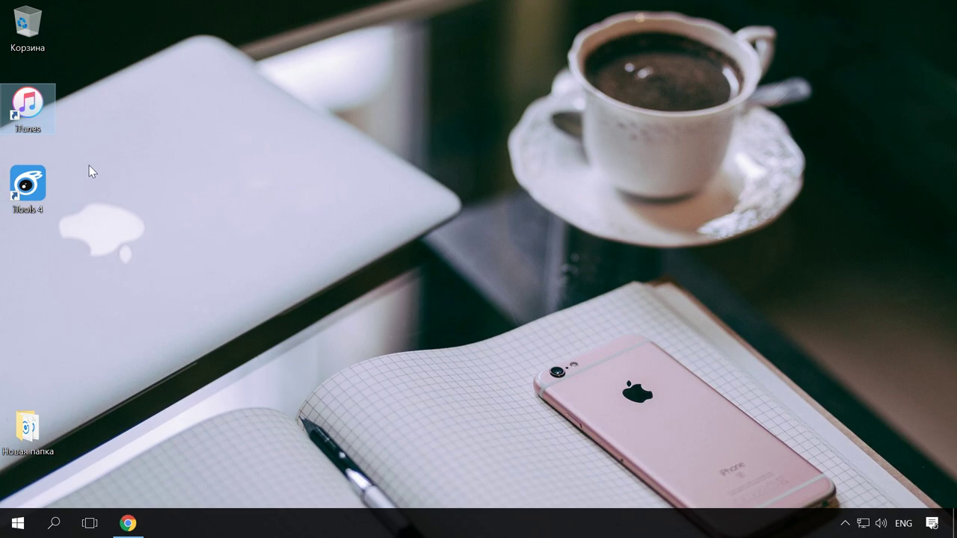
left_click(24, 183)
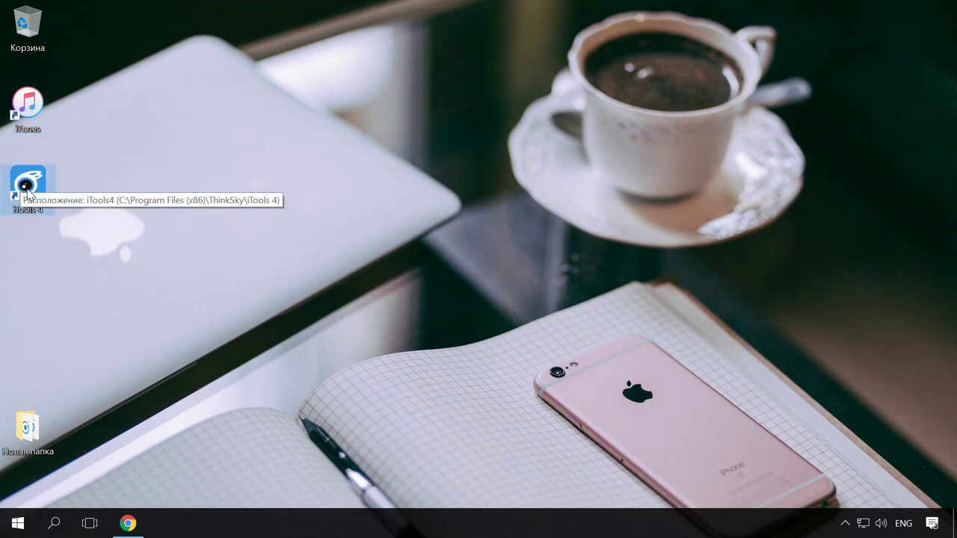
double_click(39, 184)
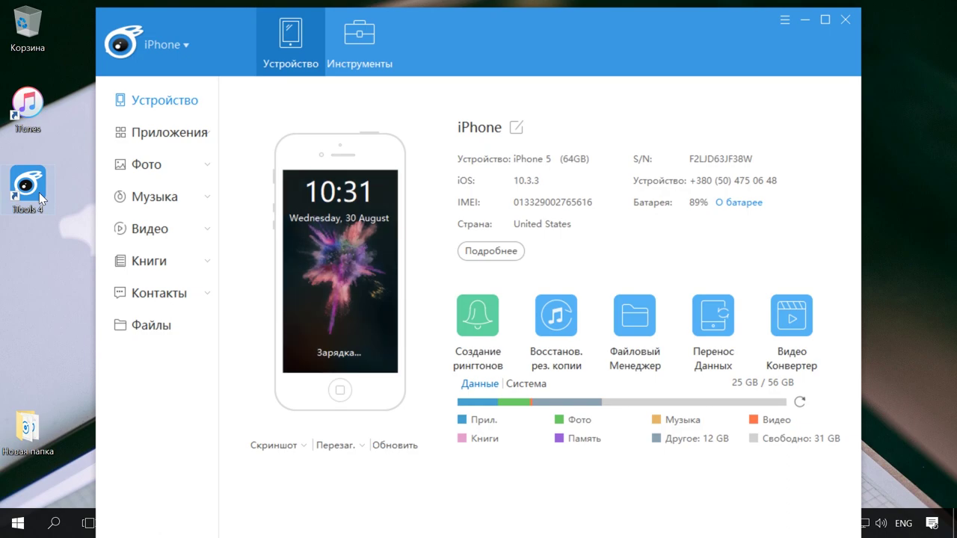
left_click(152, 201)
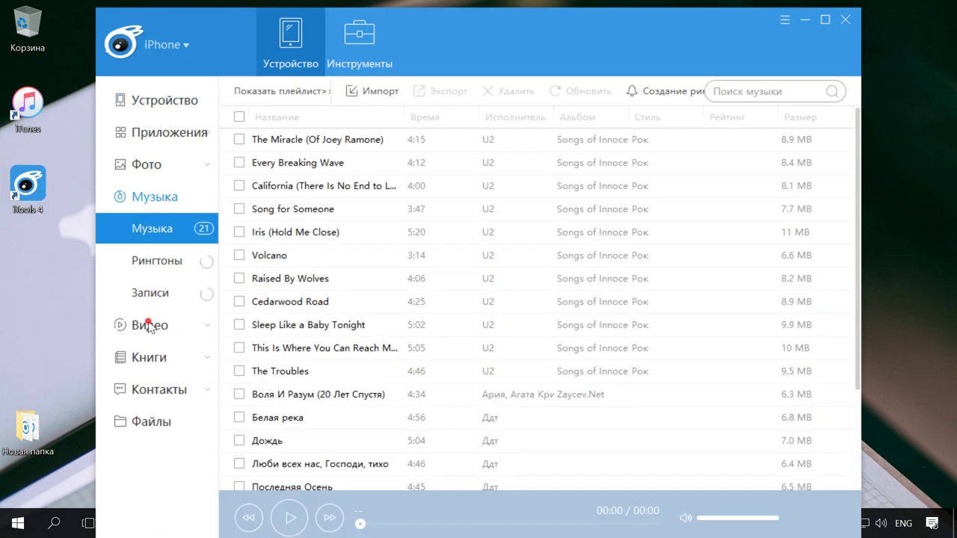
left_click(146, 325)
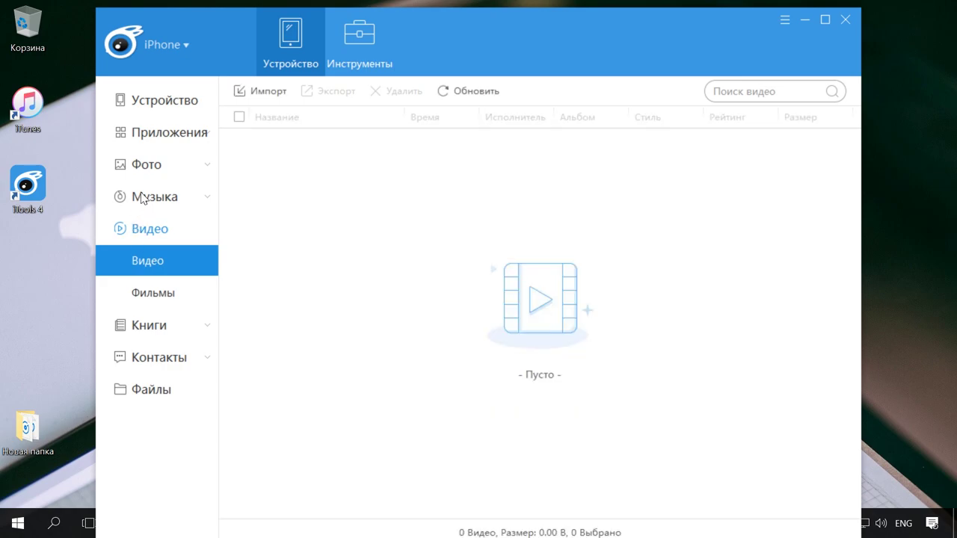
left_click(142, 198)
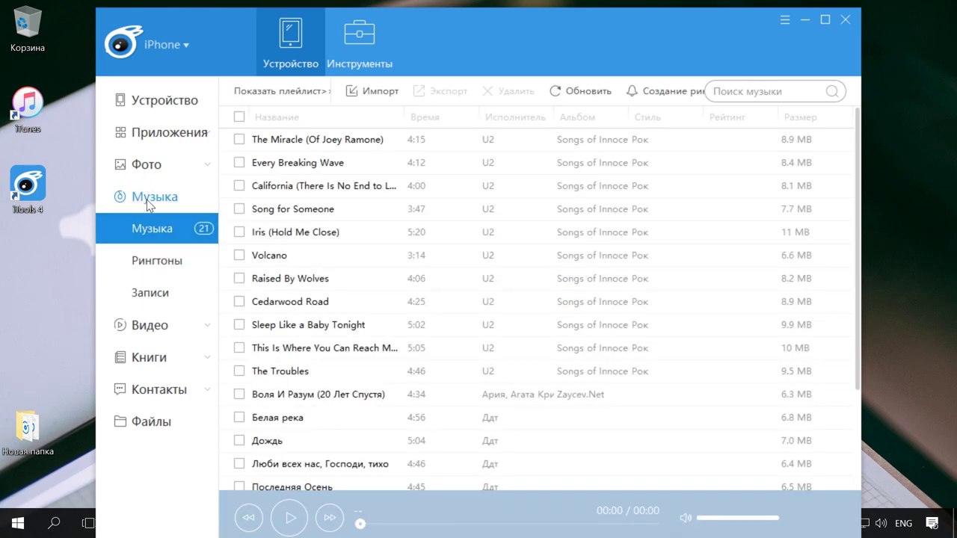
Step: Import the three MP3 files from the Ленинград folder in Музыка onto the iPhone
left_click(385, 94)
left_click(216, 327)
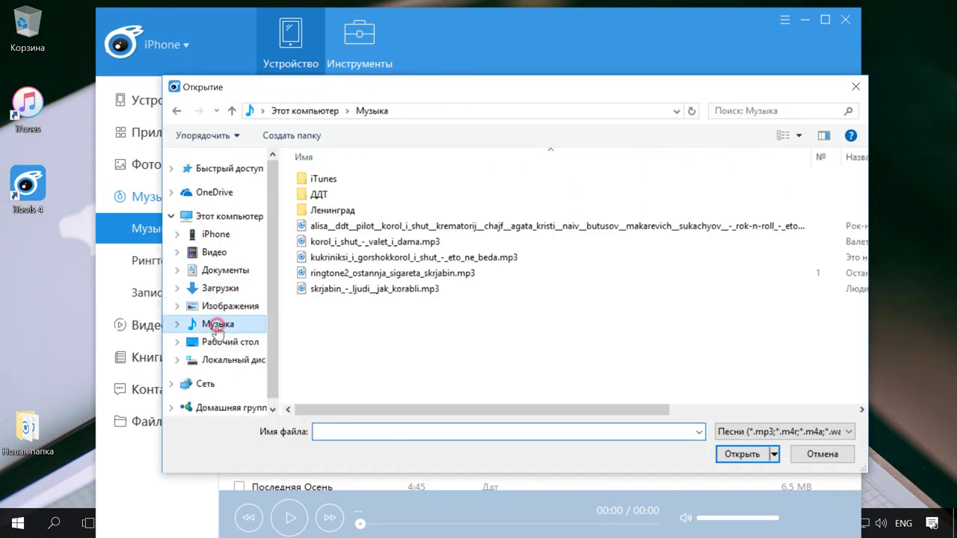
double_click(321, 209)
left_click_drag(330, 230, 366, 178)
left_click(742, 454)
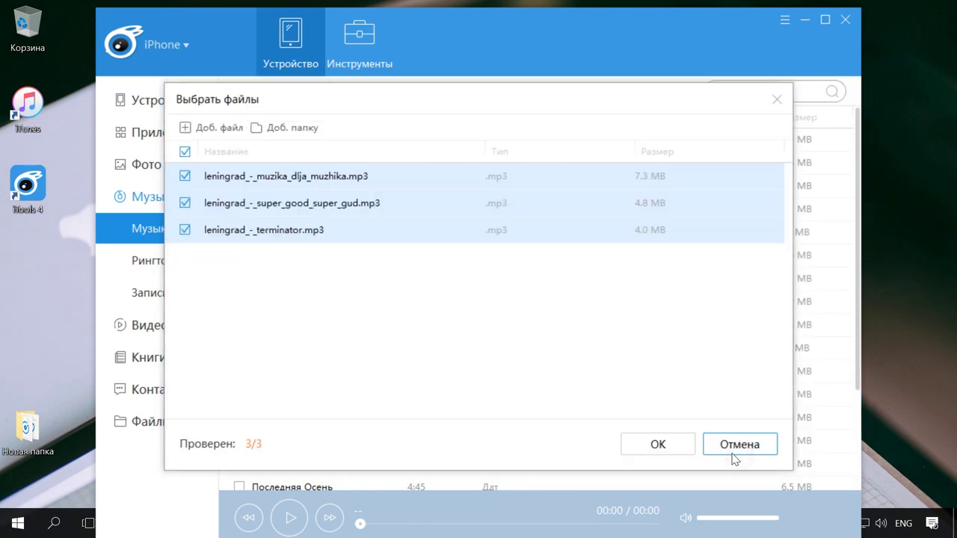
left_click(658, 444)
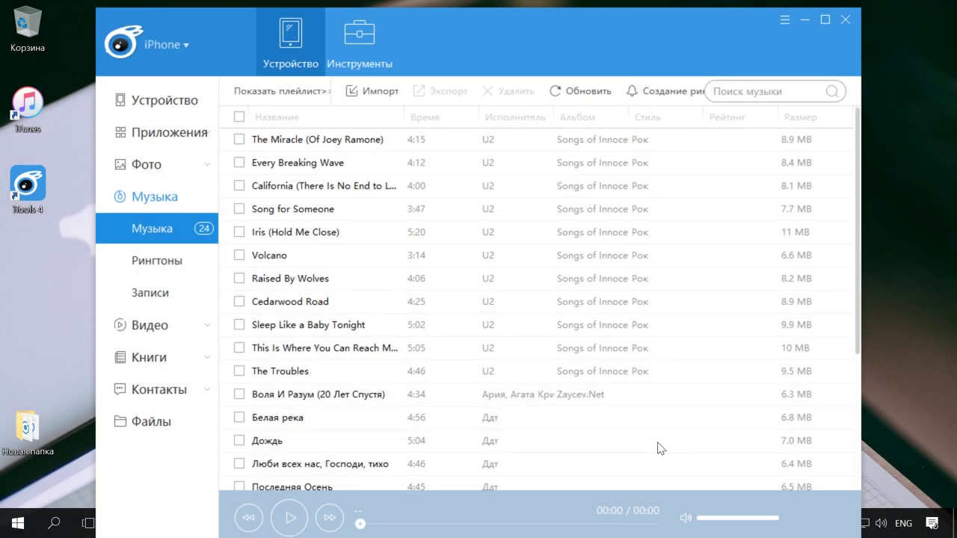
Step: Check the end of the iPhone's song list for the Ленинград tracks and close iTools
scroll(523, 440, "down", 3)
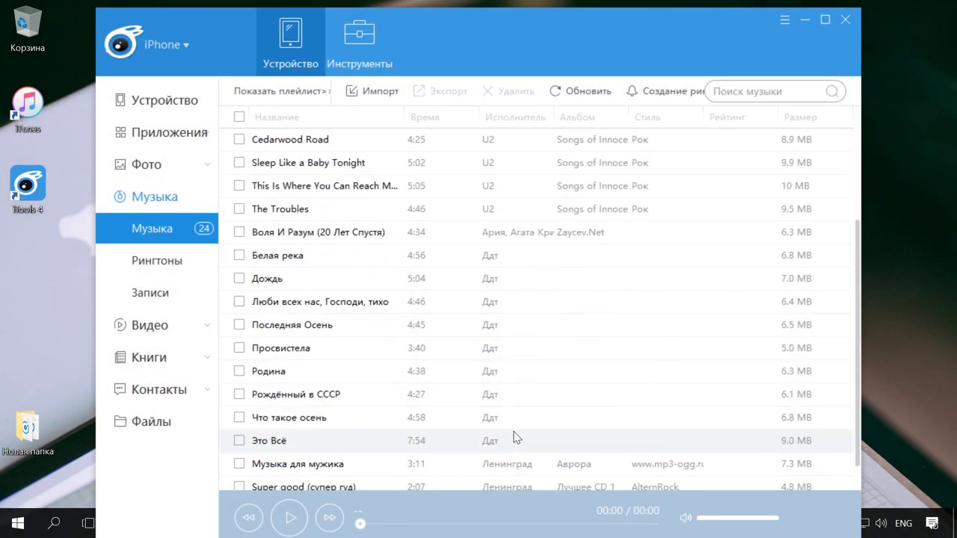
scroll(514, 437, "down", 1)
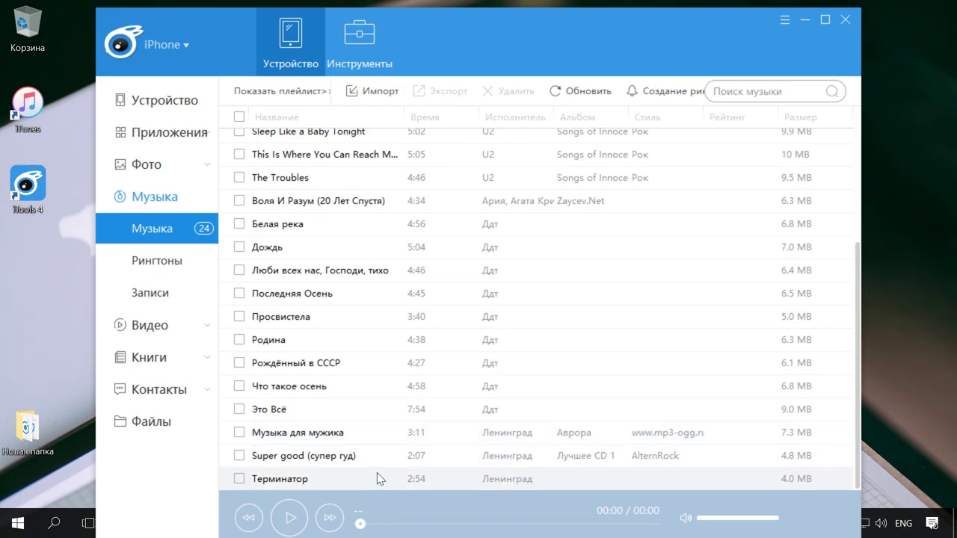
scroll(376, 469, "up", 1)
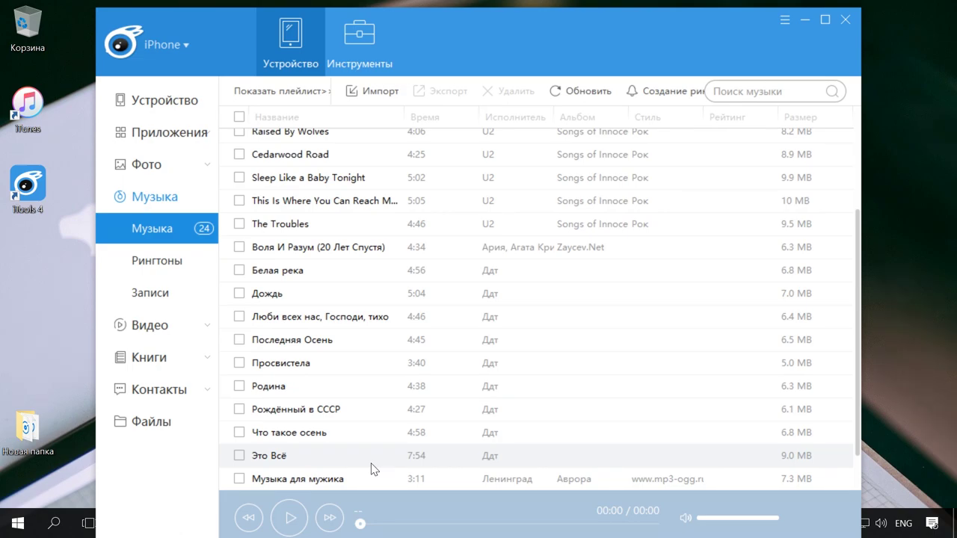
scroll(368, 468, "up", 1)
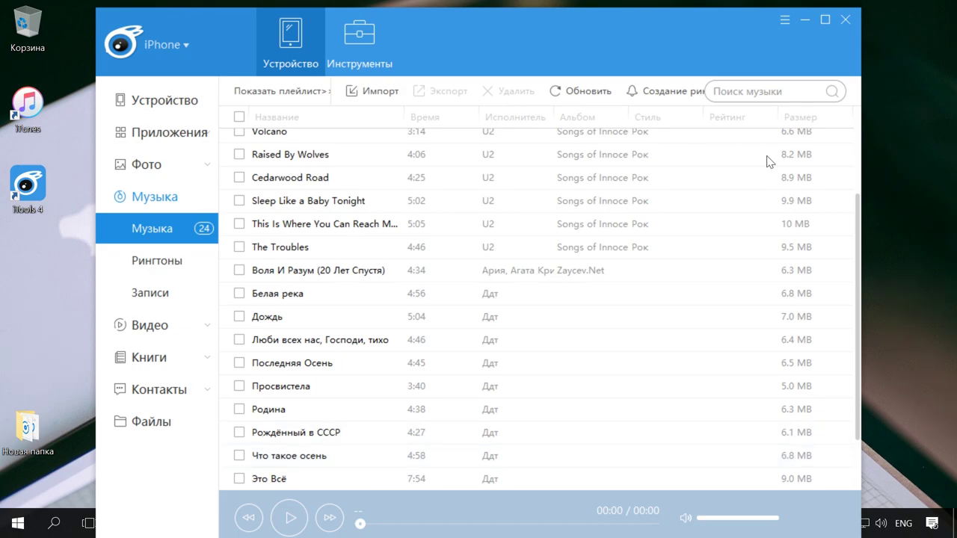
left_click(847, 22)
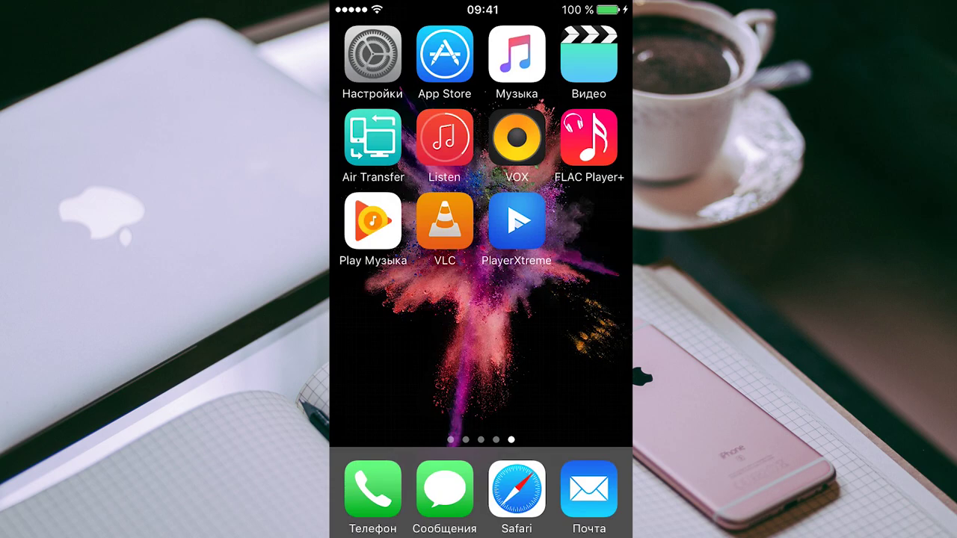
Step: Launch Air Transfer on the iPhone and look over its file categories and import options
left_click(372, 138)
left_click(599, 39)
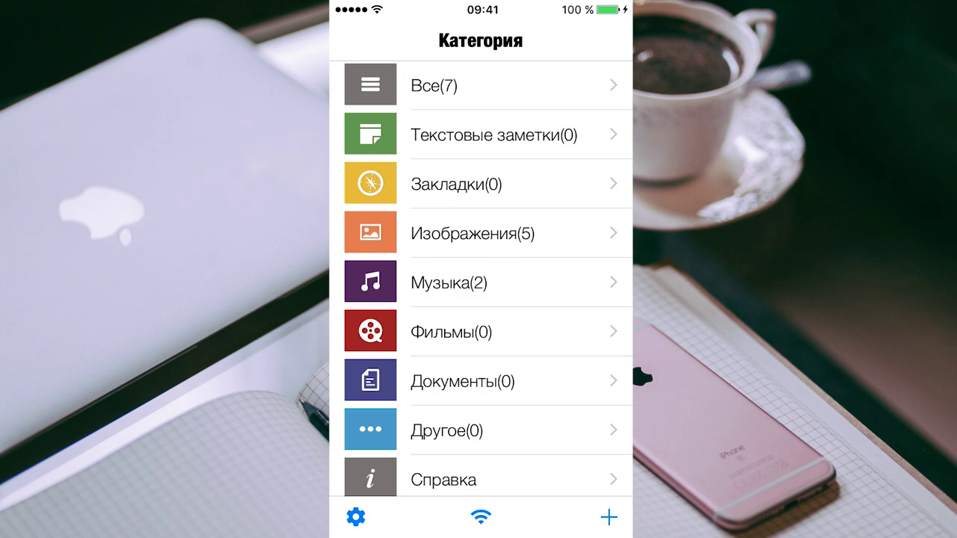
scroll(481, 279, "down", 3)
left_click(610, 517)
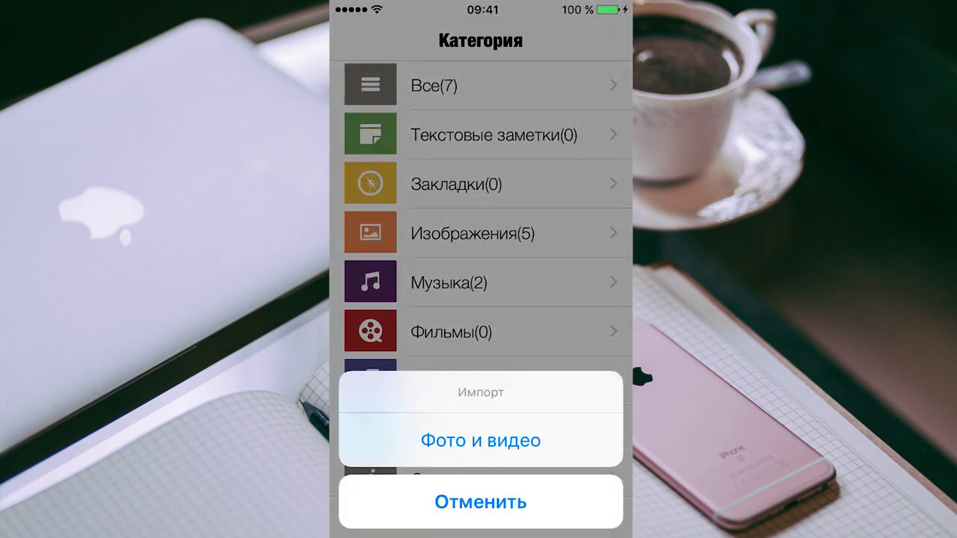
left_click(481, 504)
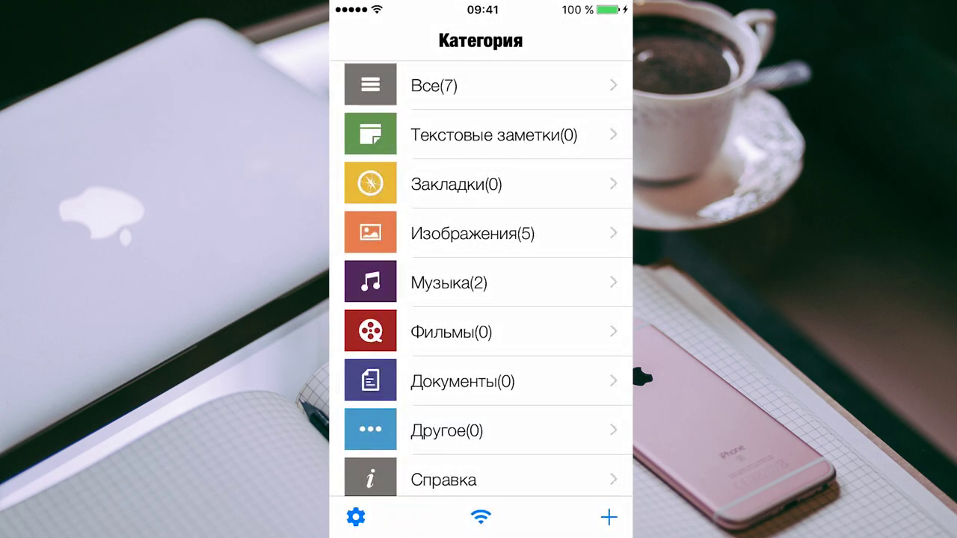
Step: Import the pizza photo and the deer-statue photo below it from Фотопленка into Air Transfer and check them in Изображения
scroll(481, 278, "down", 10)
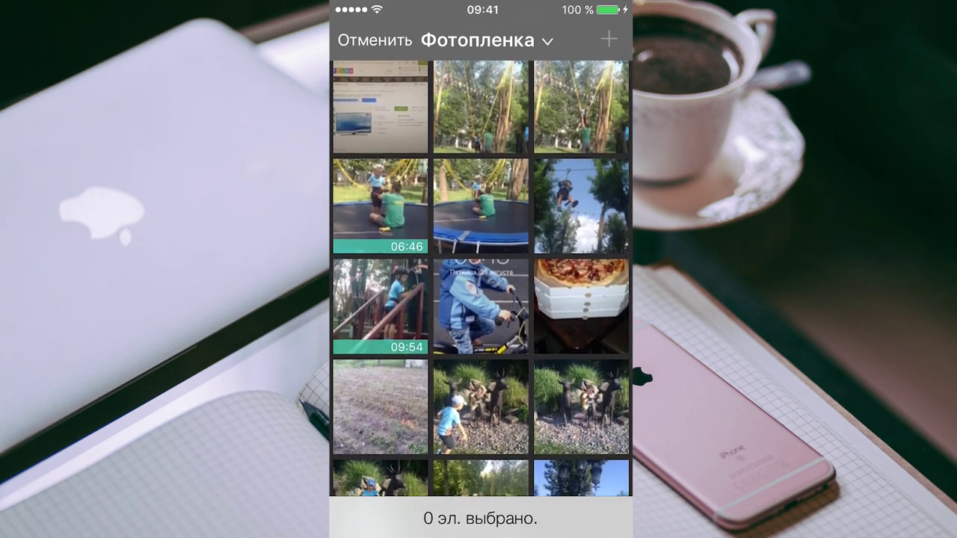
left_click(581, 297)
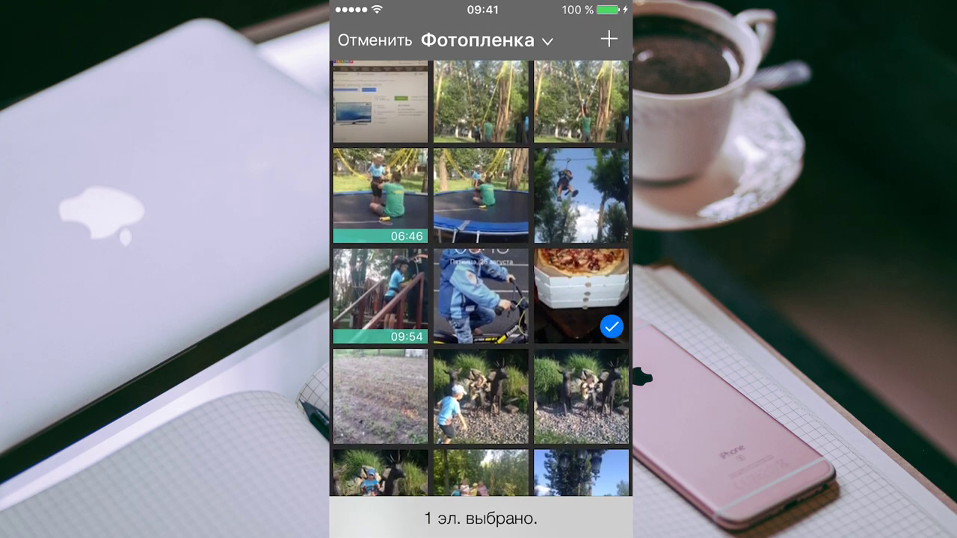
left_click(581, 396)
left_click(609, 39)
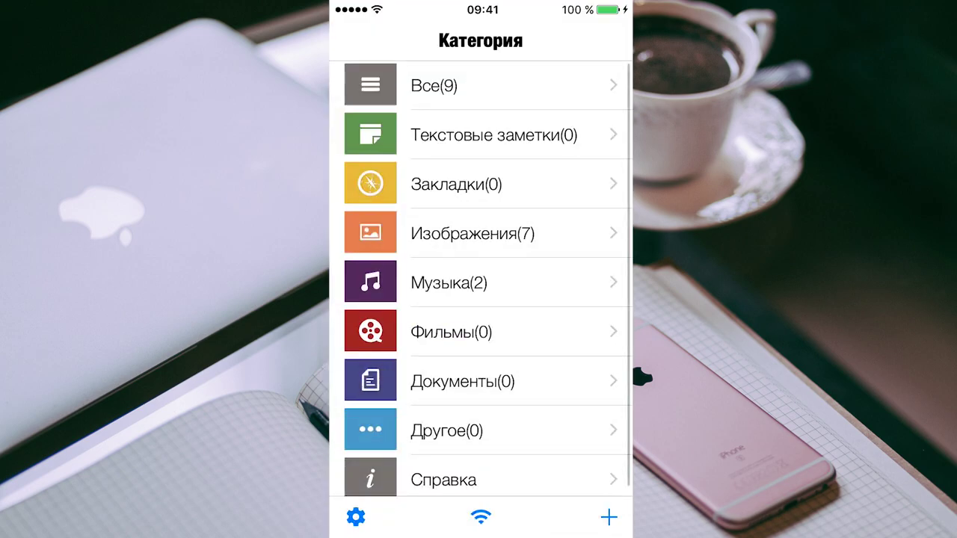
left_click(479, 234)
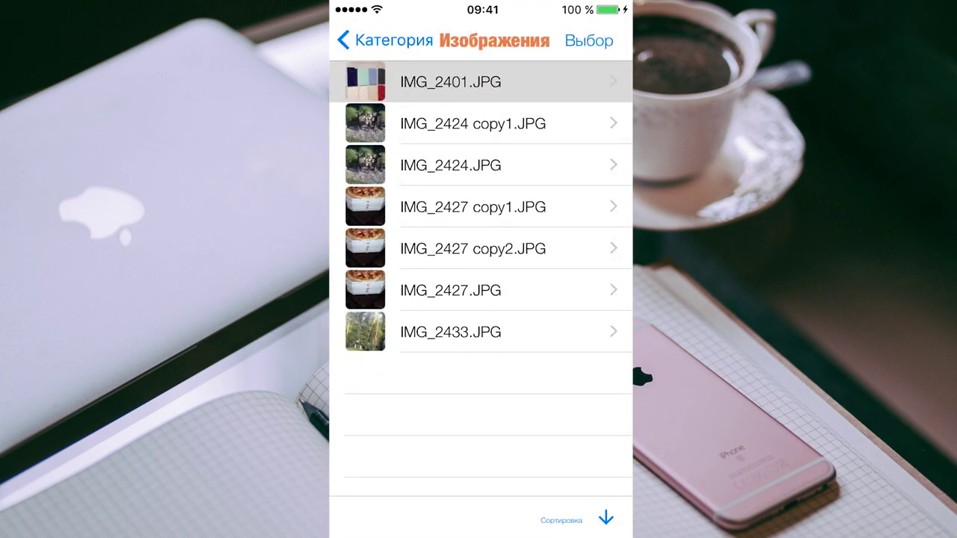
left_click(385, 40)
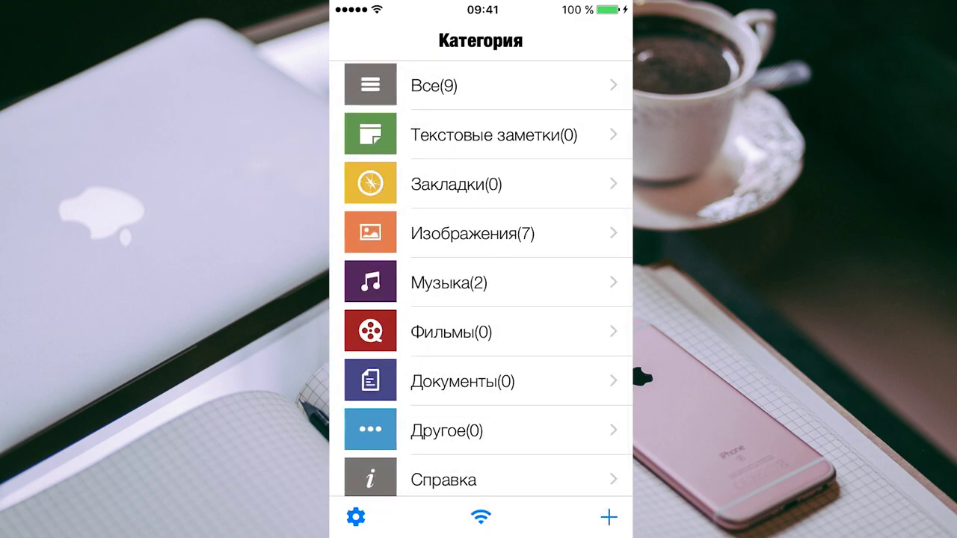
Step: Open Air Transfer's Wi-Fi access on the iPhone and load 192.168.0.105:8080 in Chrome on the computer
left_click(481, 517)
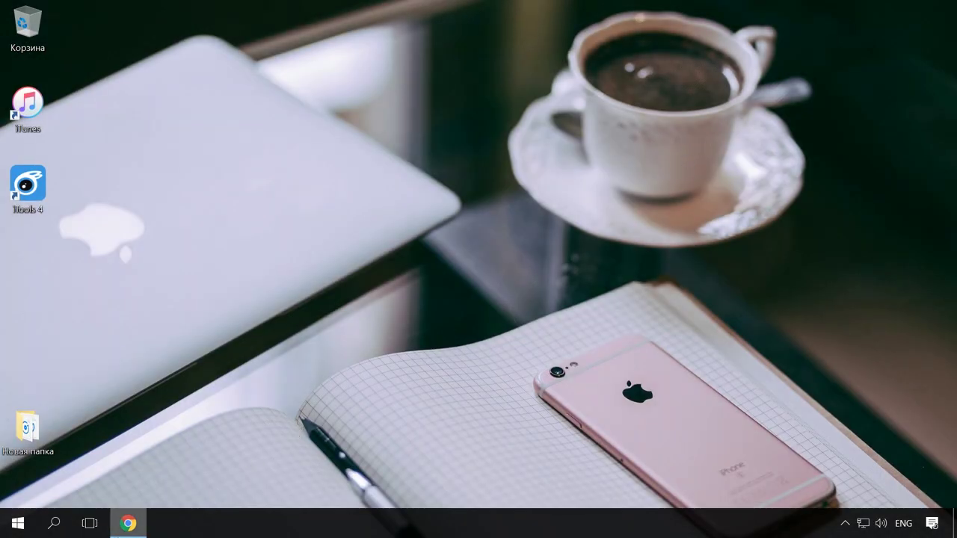
left_click(128, 524)
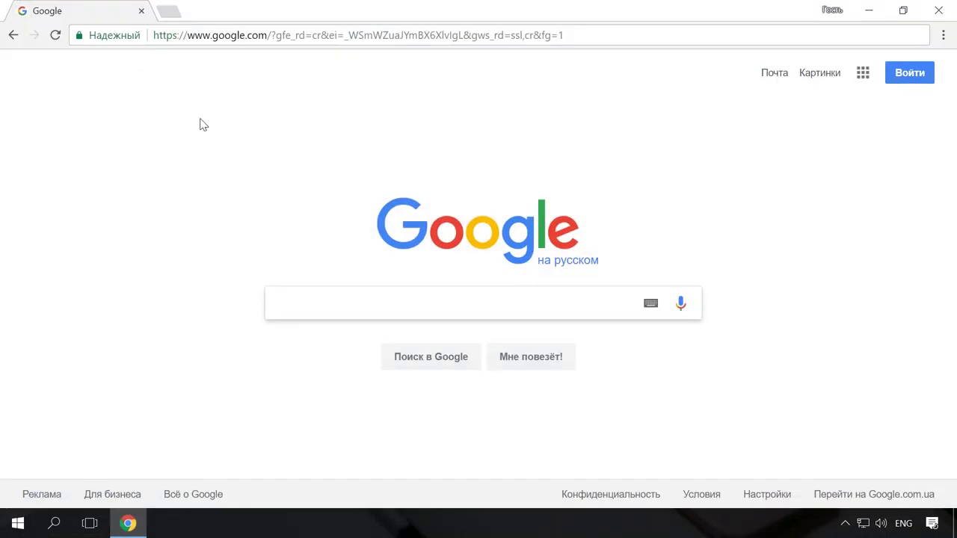
left_click(236, 36)
type("192")
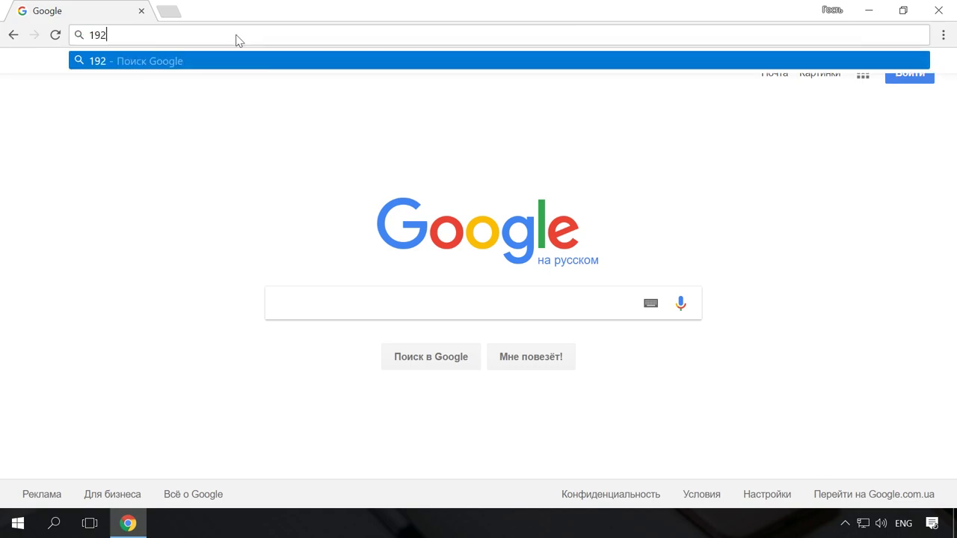
type(".168.0.1")
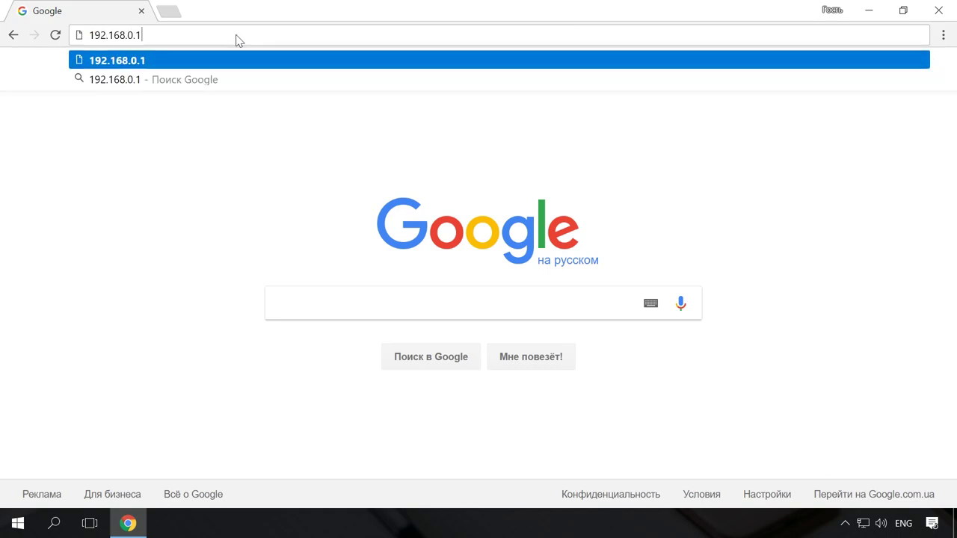
type("05:8080")
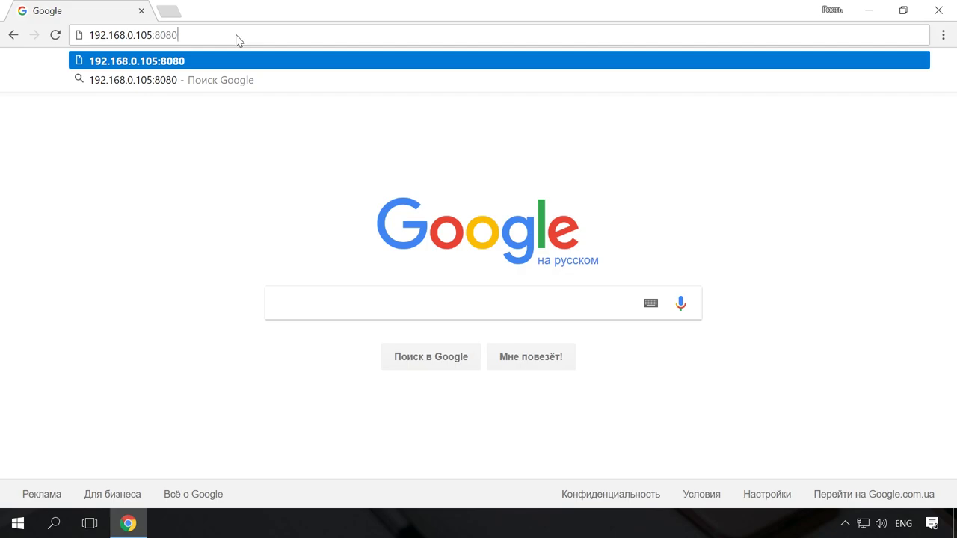
key("Return")
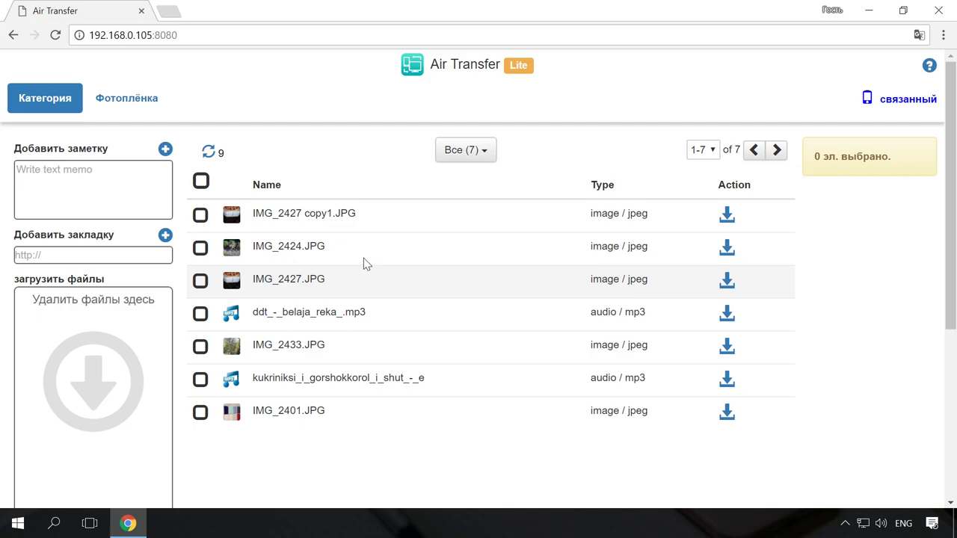
Step: Download IMG_2427 copy1.JPG and ddt_-_belaja_reka_.mp3 together from the Air Transfer page to the computer
left_click(201, 216)
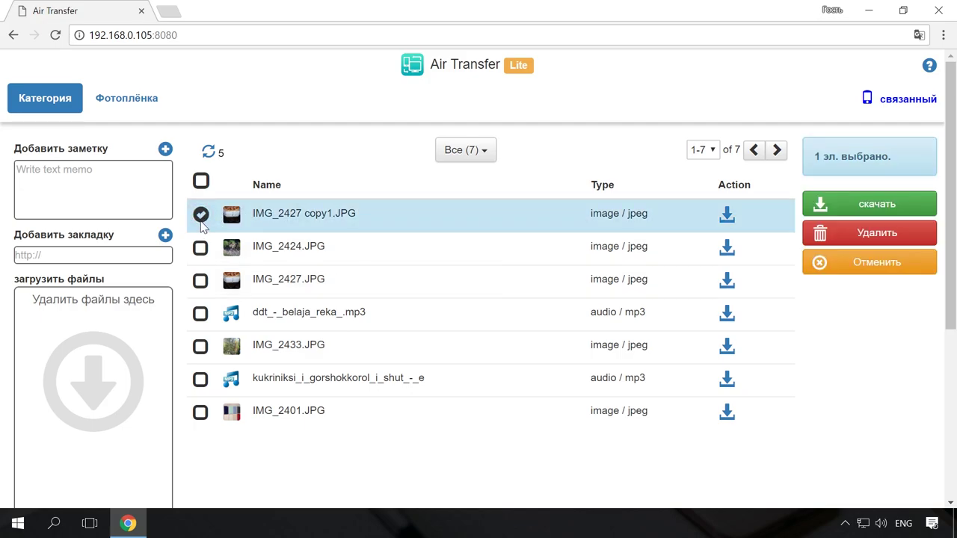
left_click(200, 314)
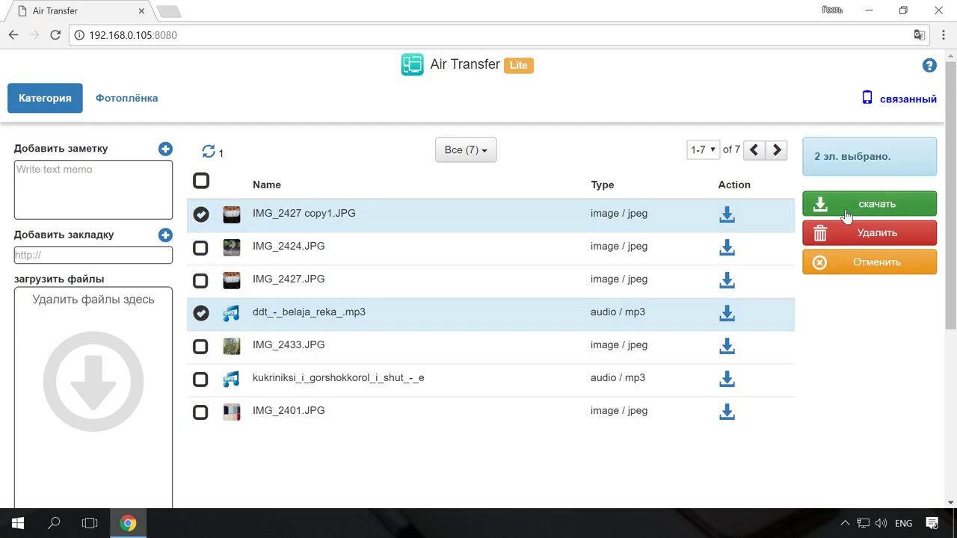
left_click(863, 204)
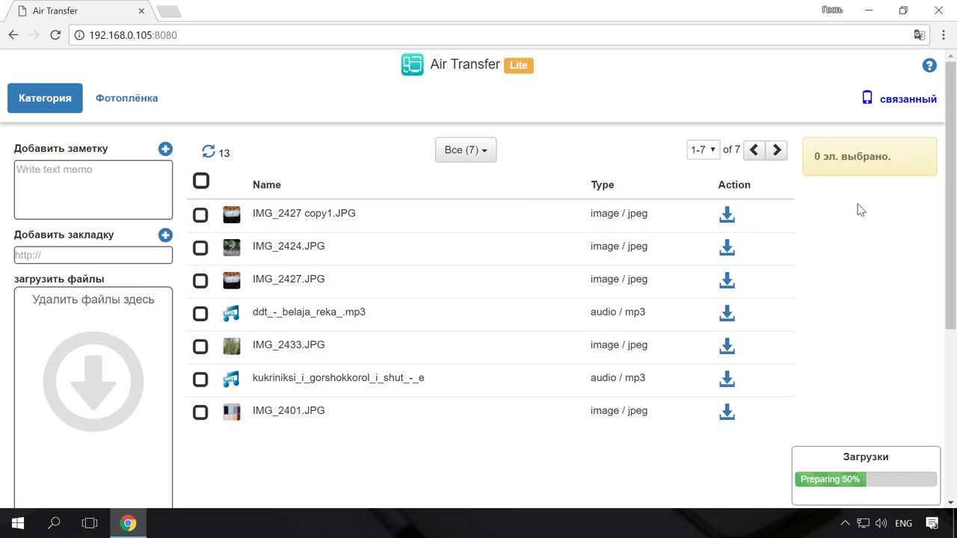
Step: Inspect the contents of AirTransfer2017-08-30-0.zip in the Загрузки folder, closing the archive and the folder when done
left_click(869, 10)
key("super+e")
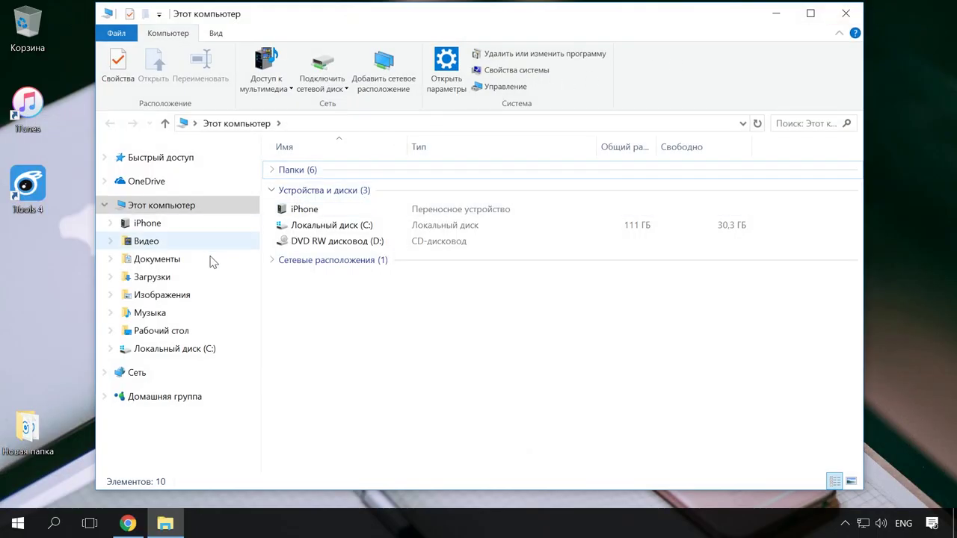
left_click(142, 276)
left_click(334, 152)
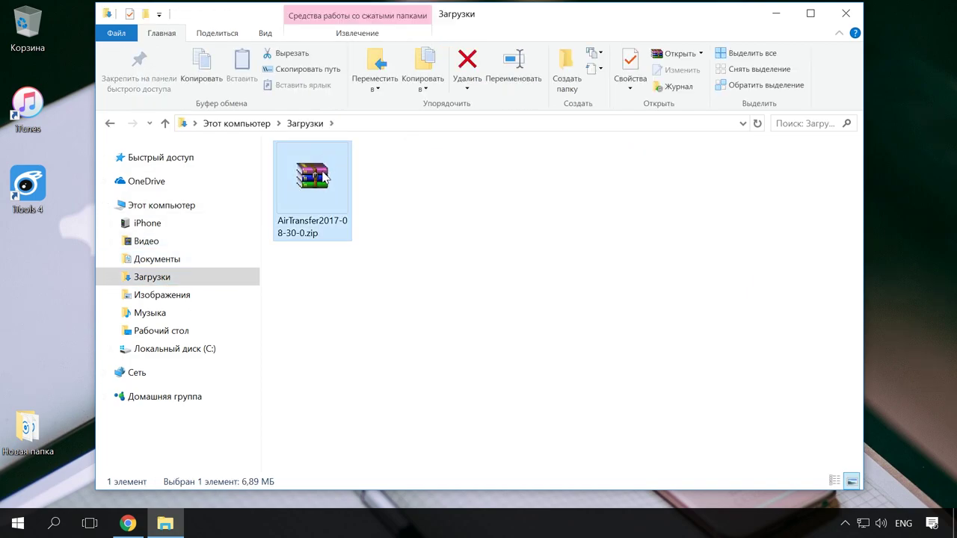
double_click(323, 176)
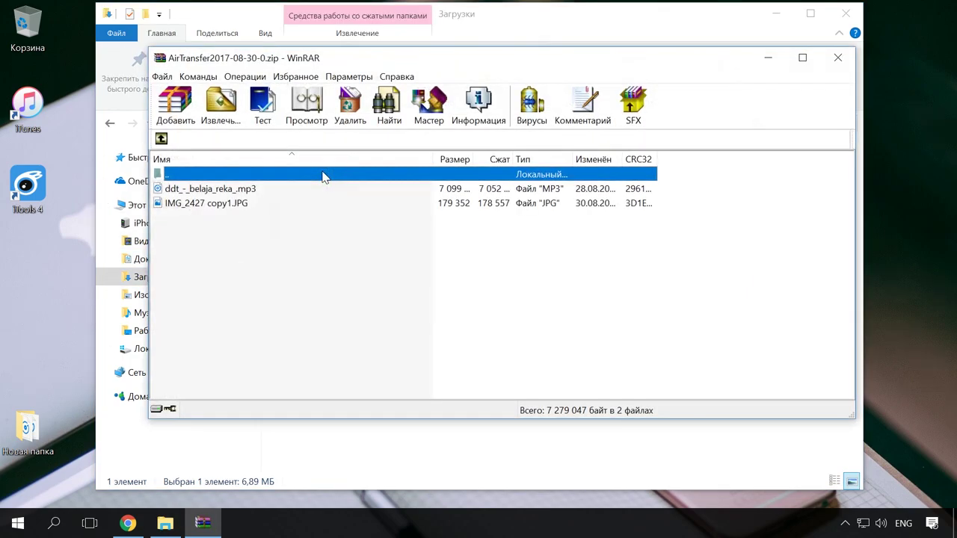
left_click(259, 190)
left_click(229, 204)
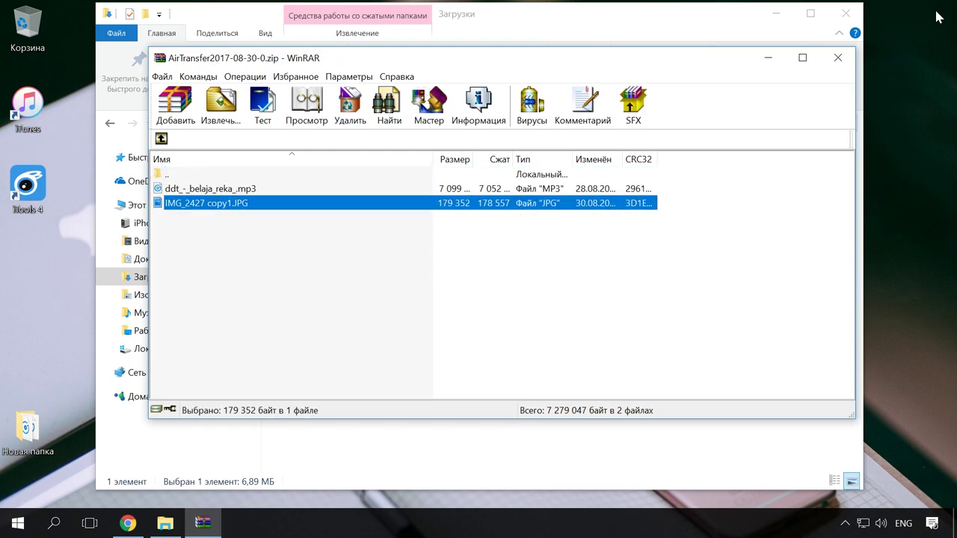
left_click(838, 58)
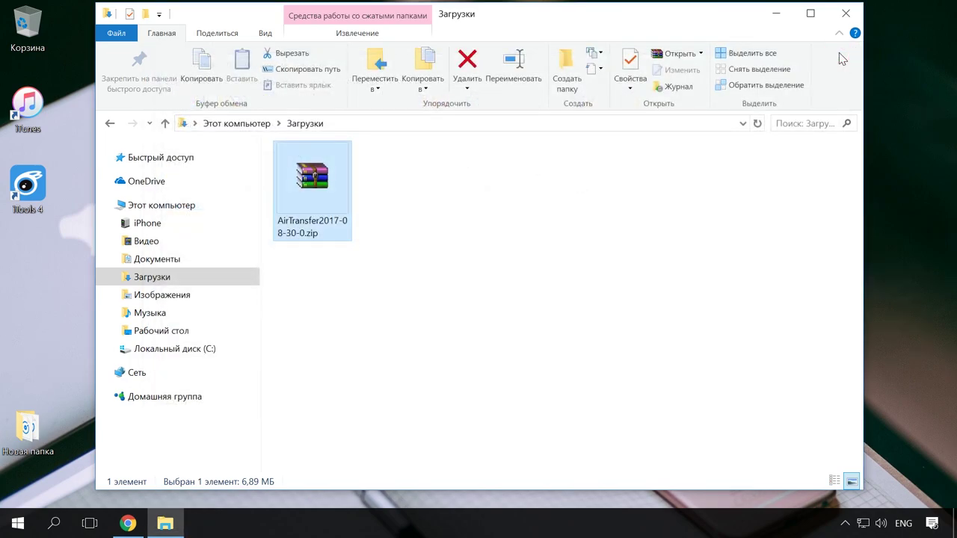
left_click(846, 15)
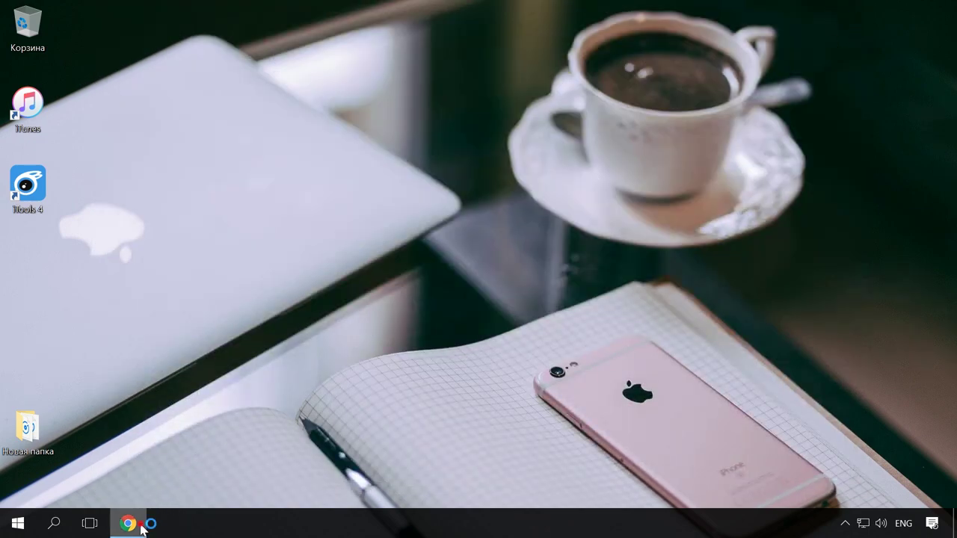
Step: Upload ddt_-_belaja_reka_.mp3 from the desktop folder Новая папка to the iPhone through the Air Transfer page in Chrome
left_click(134, 523)
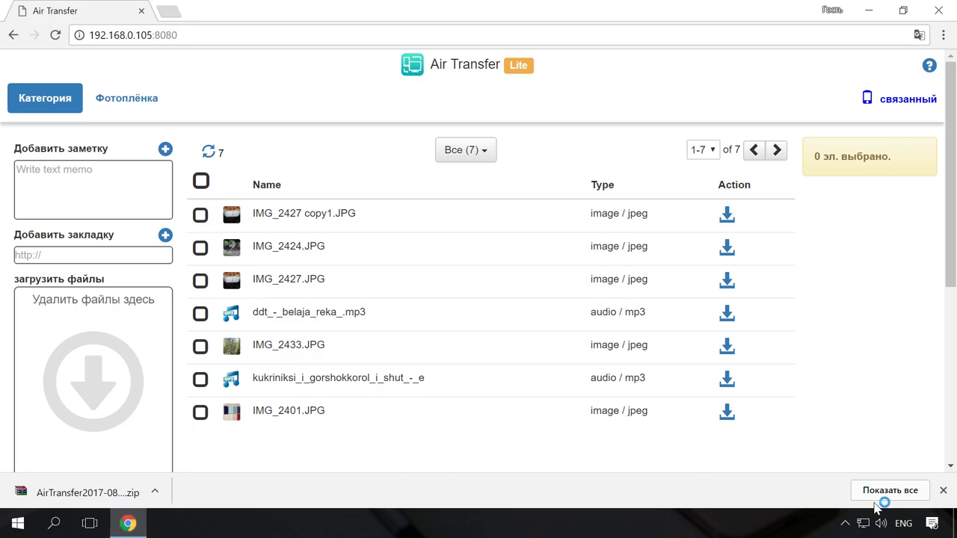
left_click(943, 491)
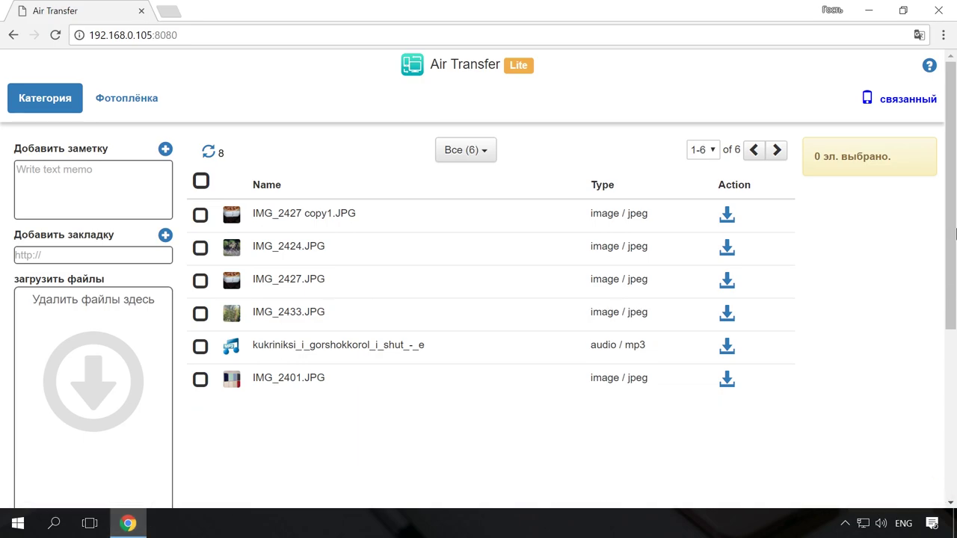
left_click(869, 10)
double_click(27, 430)
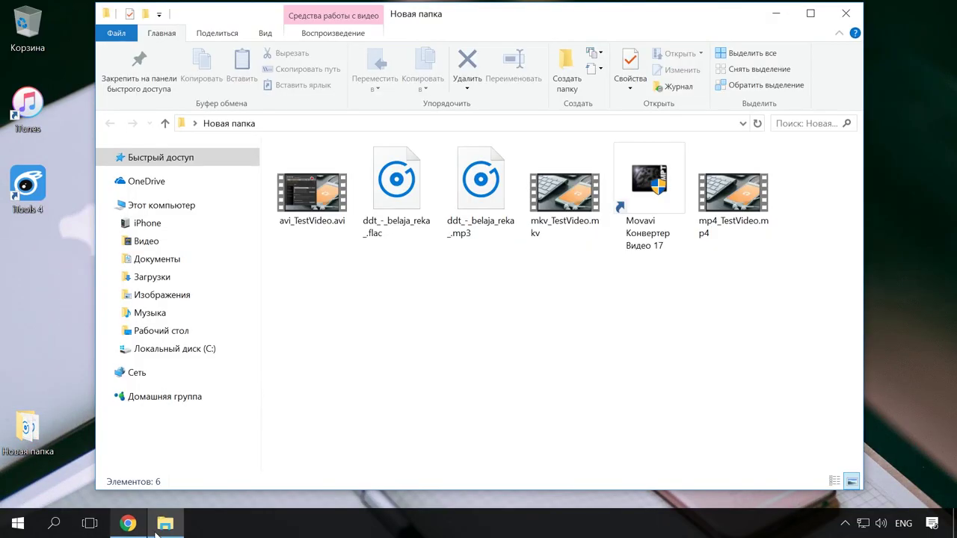
left_click(128, 524)
left_click(165, 524)
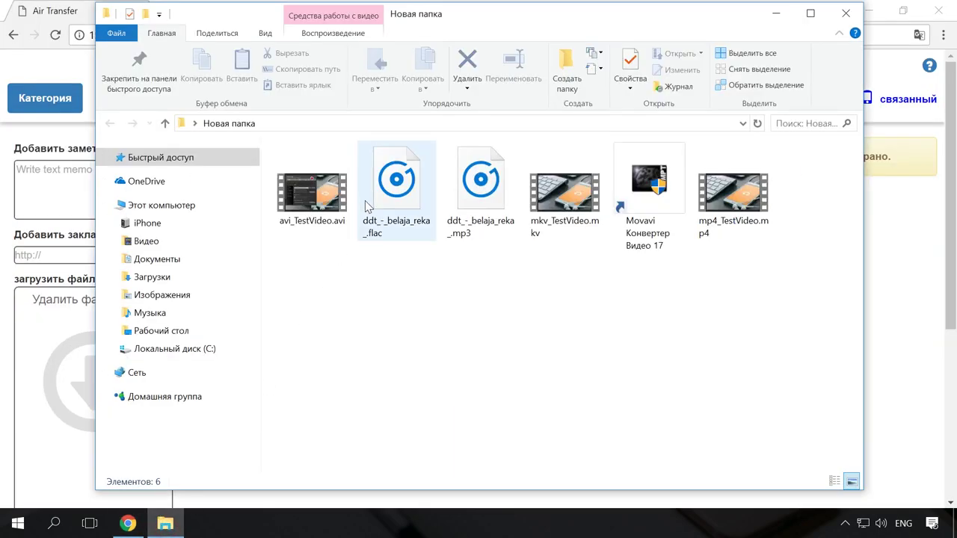
left_click(480, 187)
left_click_drag(480, 187, 46, 379)
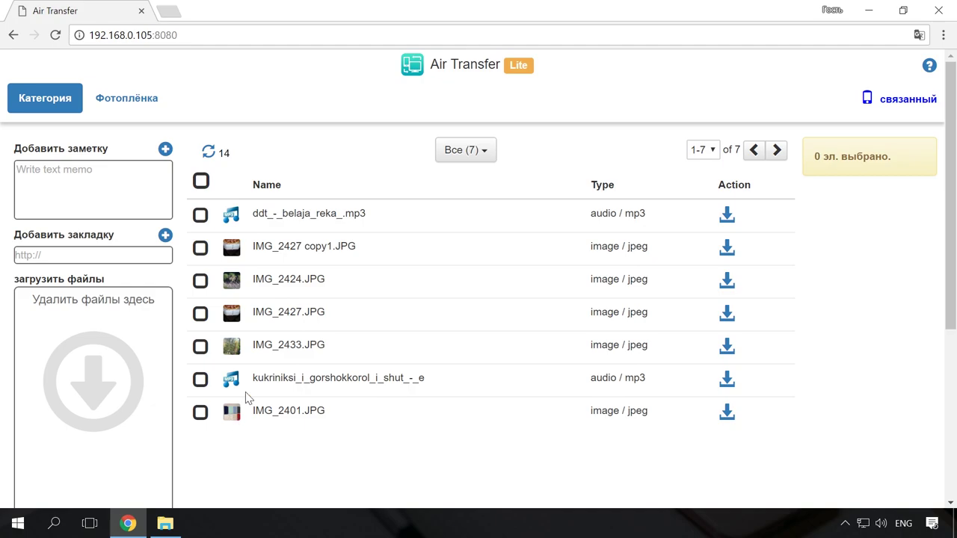
left_click(201, 216)
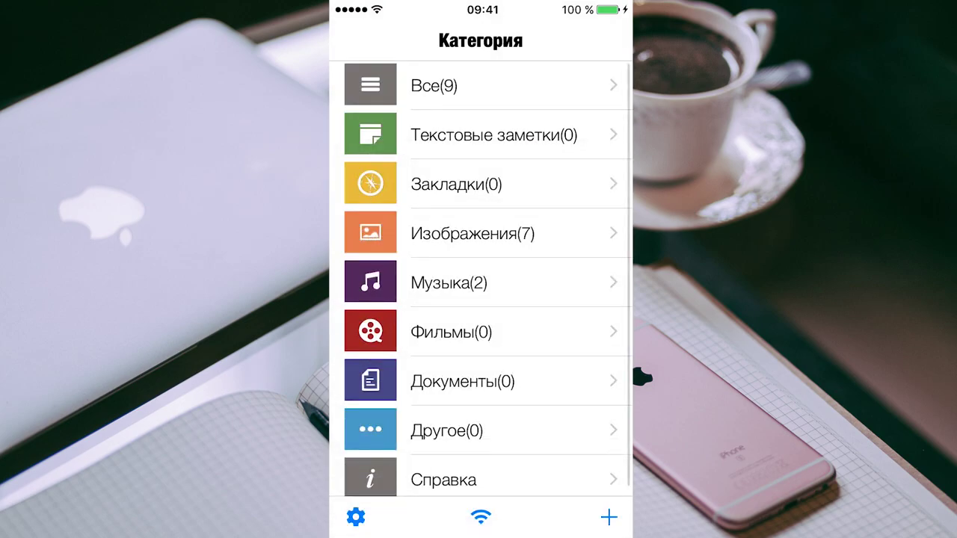
Step: Look through the Все, Изображения and Музыка categories in Air Transfer on the iPhone for the transferred files
left_click(433, 86)
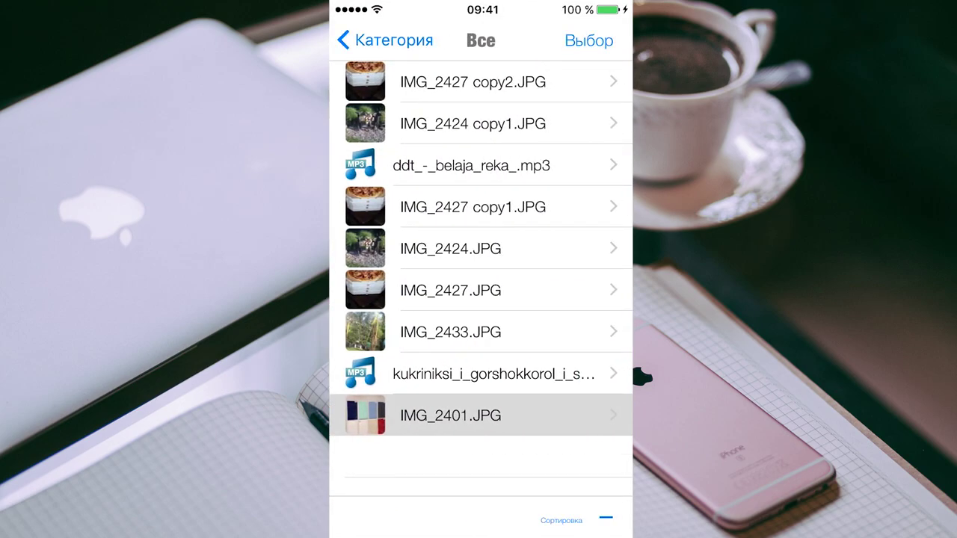
scroll(480, 269, "up", 1)
scroll(480, 269, "down", 1)
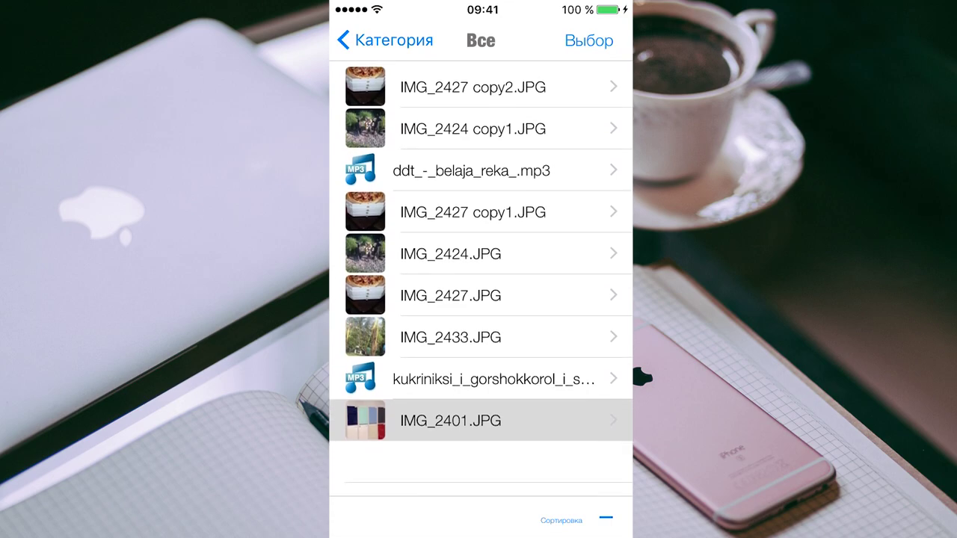
scroll(481, 269, "up", 1)
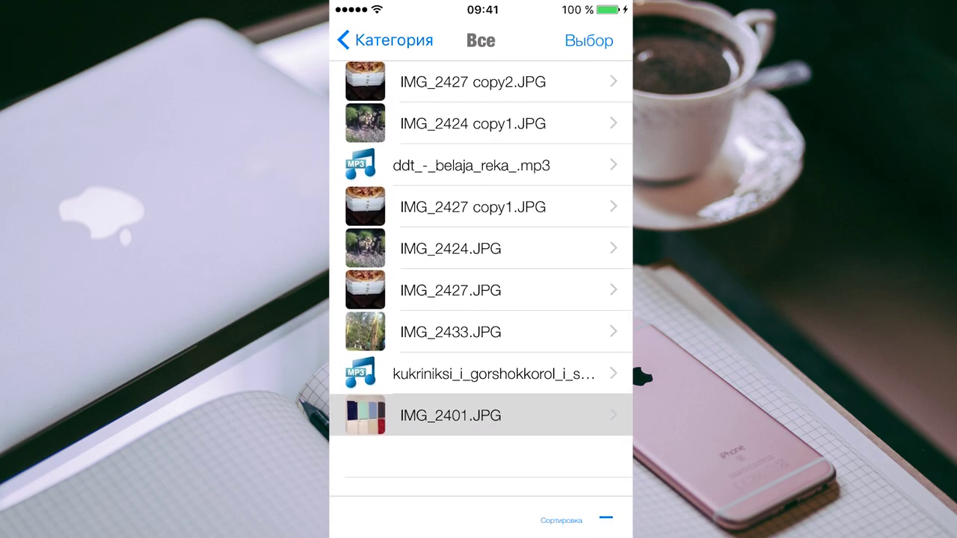
left_click(385, 40)
left_click(449, 231)
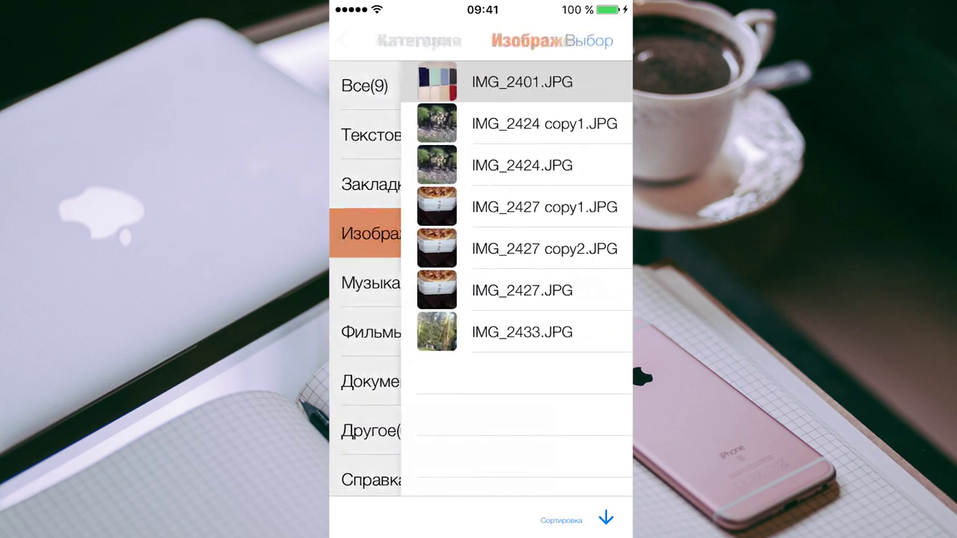
left_click(386, 40)
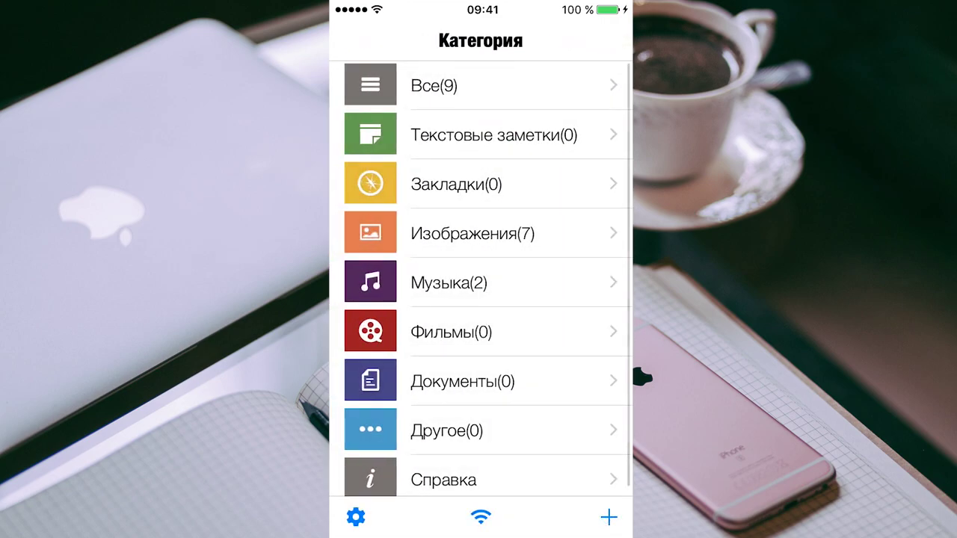
left_click(449, 281)
left_click(385, 40)
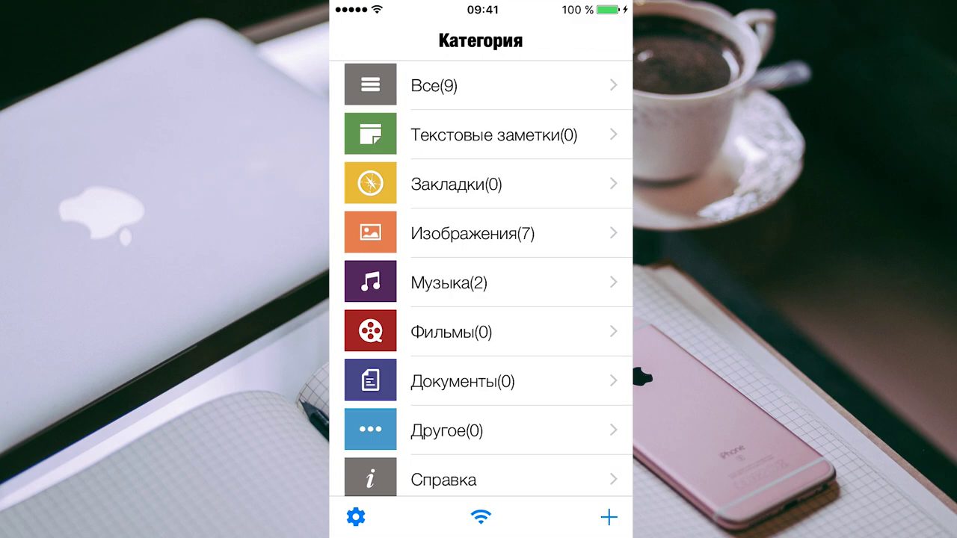
Step: Switch from Air Transfer to the iPhone's Музыка app and look through the Песни list in the Медиатека
left_click(443, 480)
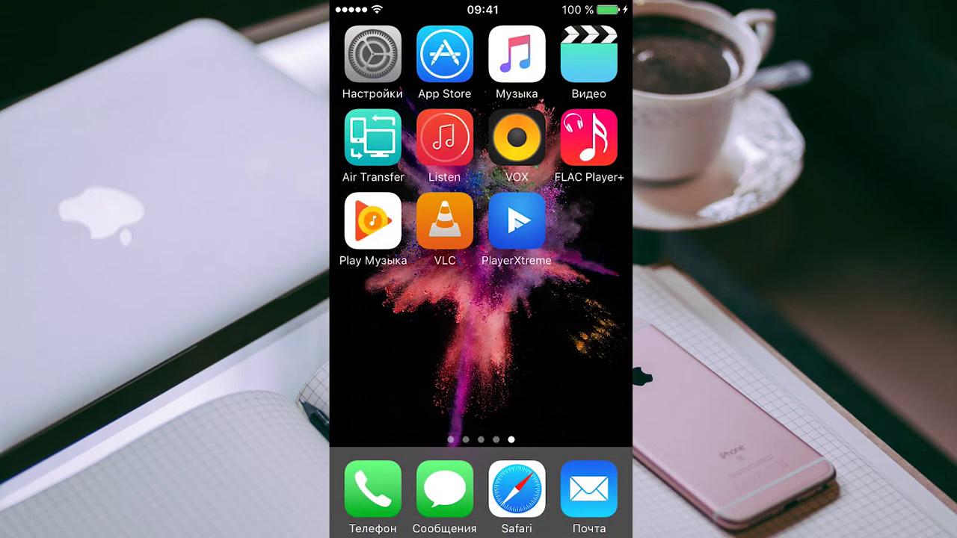
left_click(517, 54)
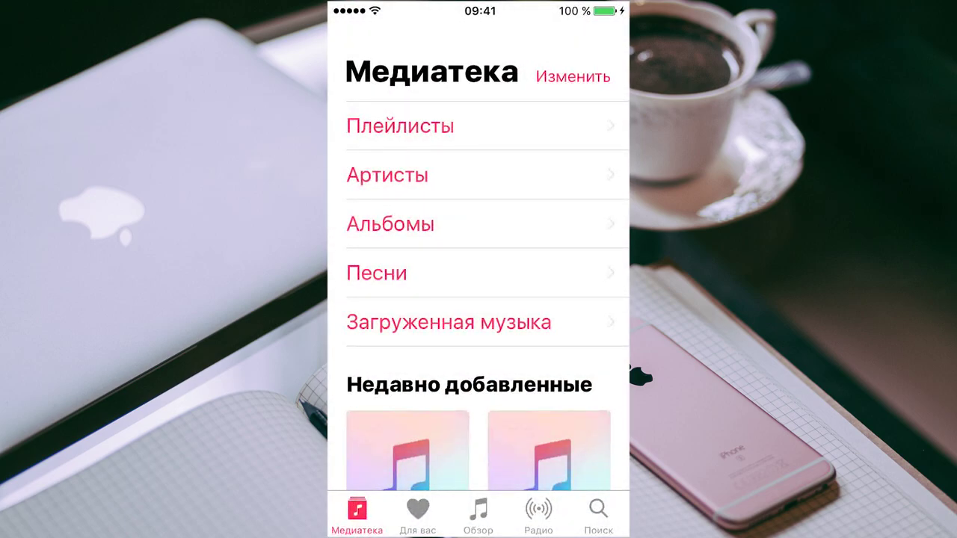
left_click(376, 273)
scroll(487, 277, "down", 4)
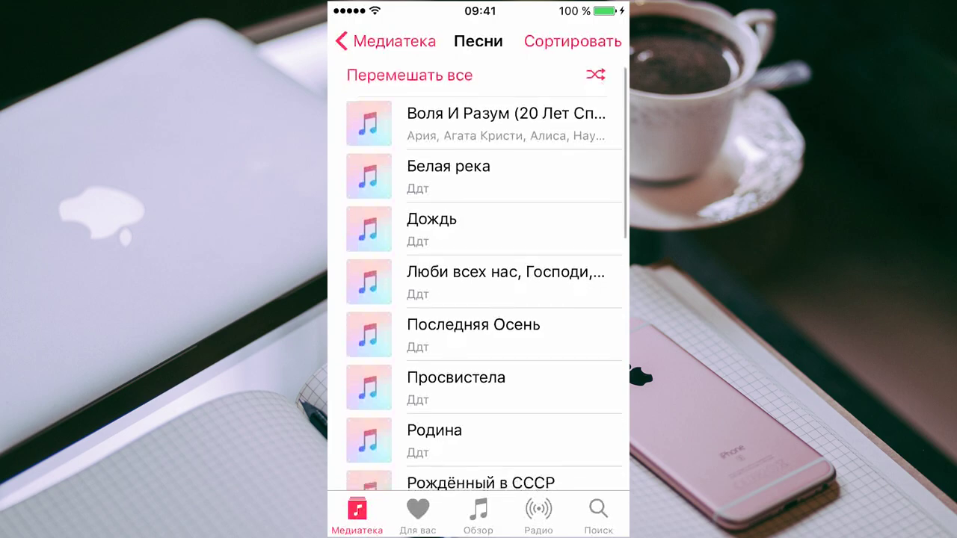
scroll(479, 276, "down", 6)
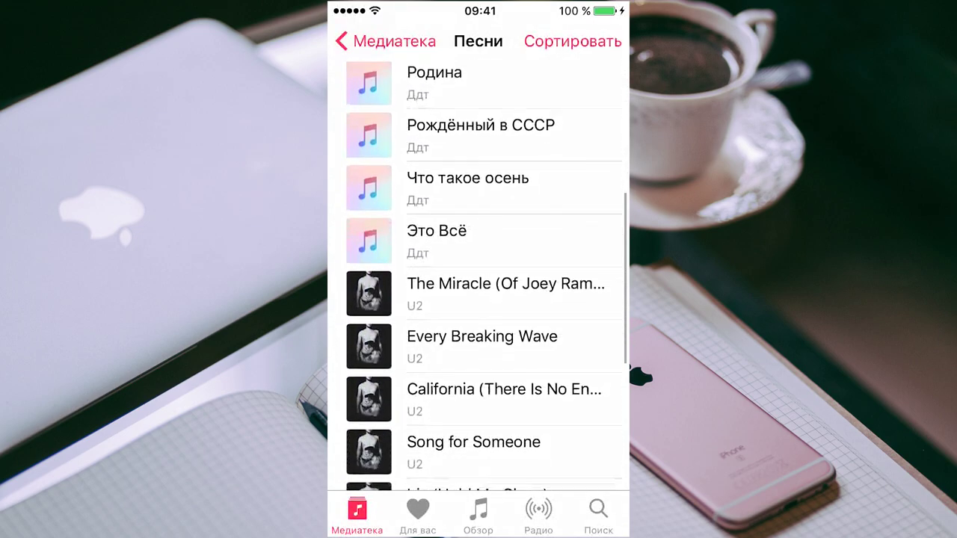
left_click(385, 41)
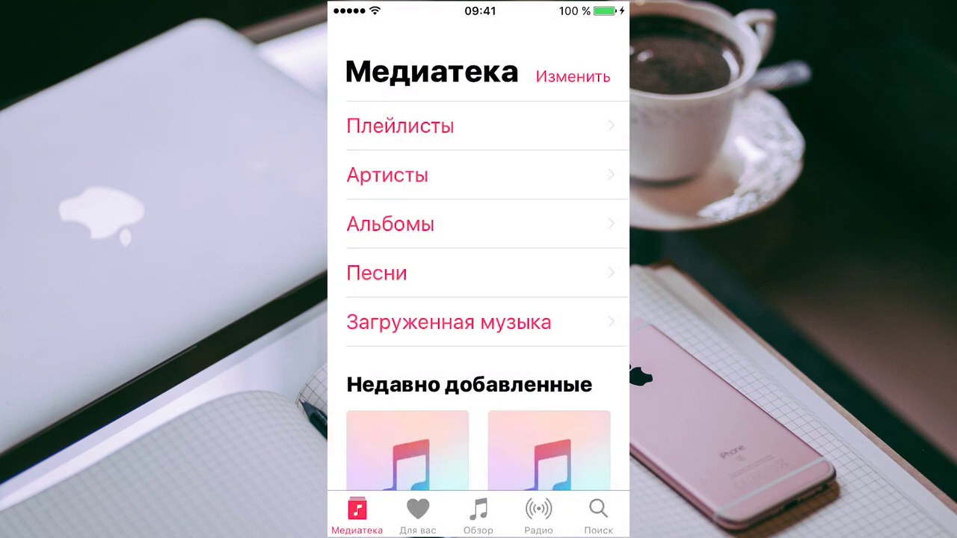
Step: Look through the Альбомы, Артисты and Плейлисты sections of the Медиатека, returning to its overview when done
left_click(389, 224)
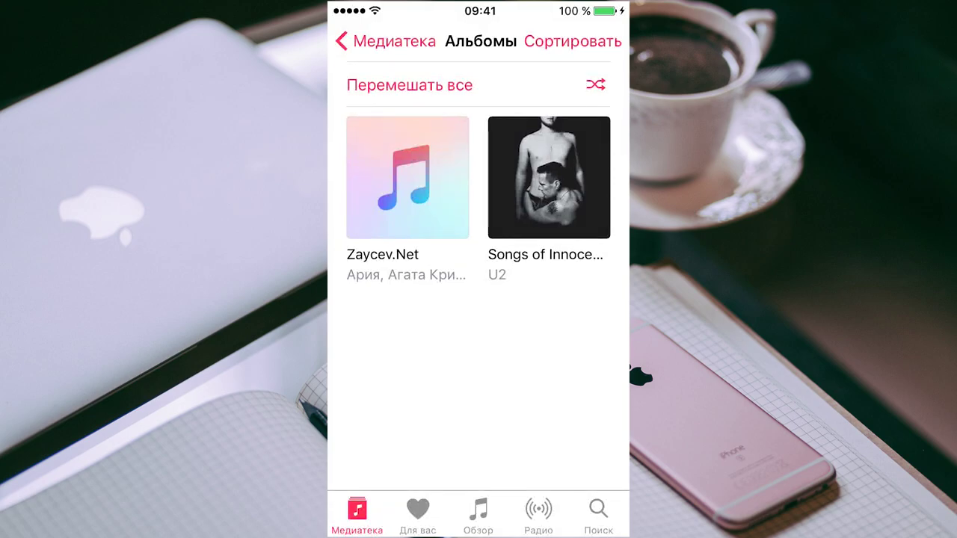
left_click(385, 41)
left_click(387, 175)
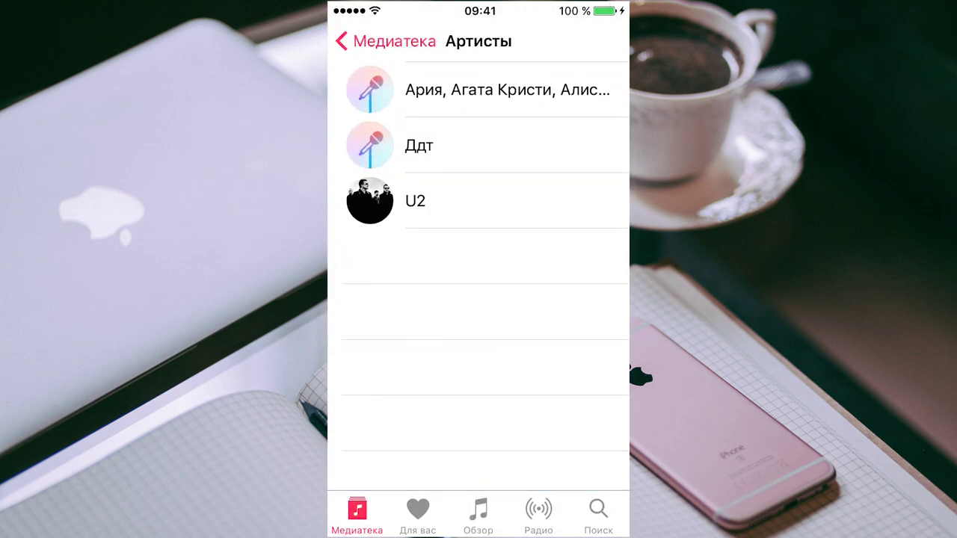
left_click(385, 41)
left_click(400, 126)
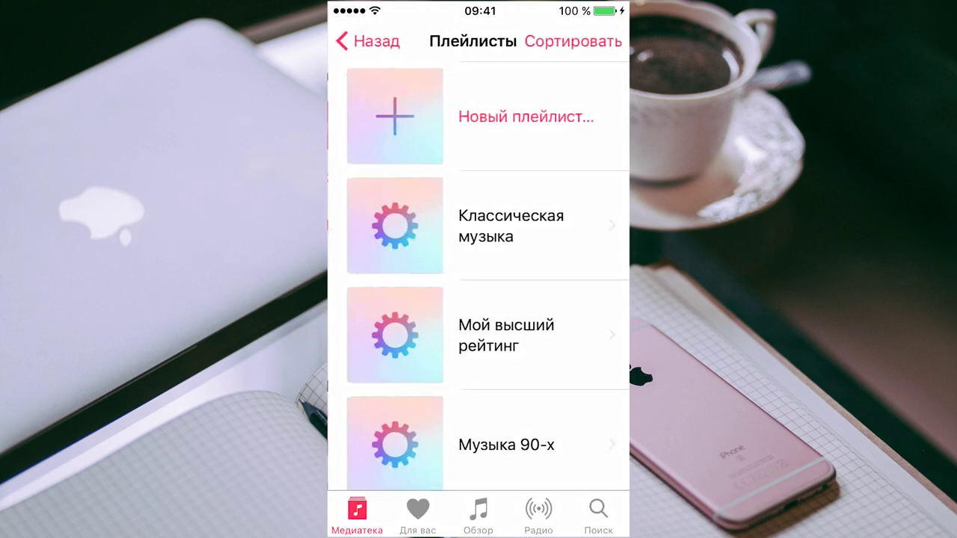
scroll(478, 276, "down", 5)
left_click(368, 41)
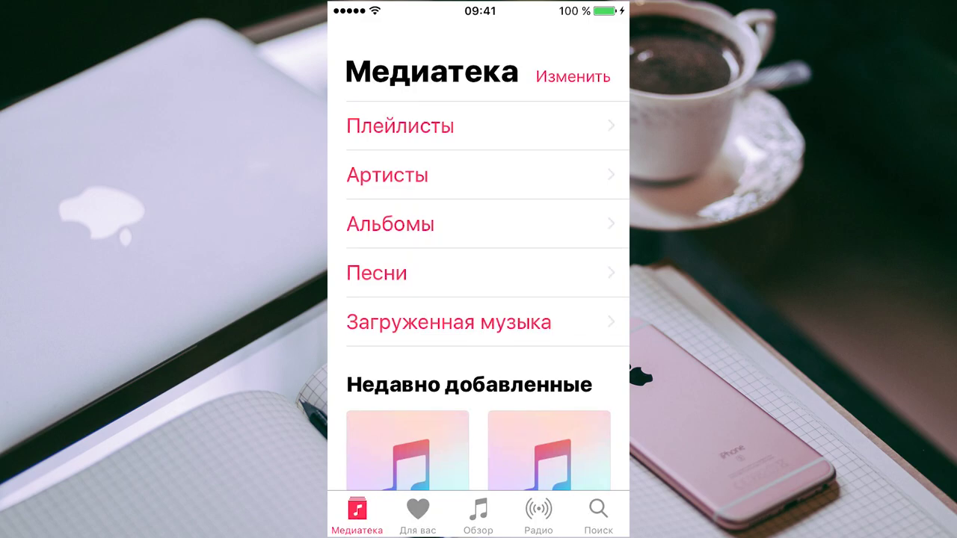
Step: Return to the iPhone home screen and view the Control Center, closing it when done
key("super")
left_click_drag(478, 535, 479, 224)
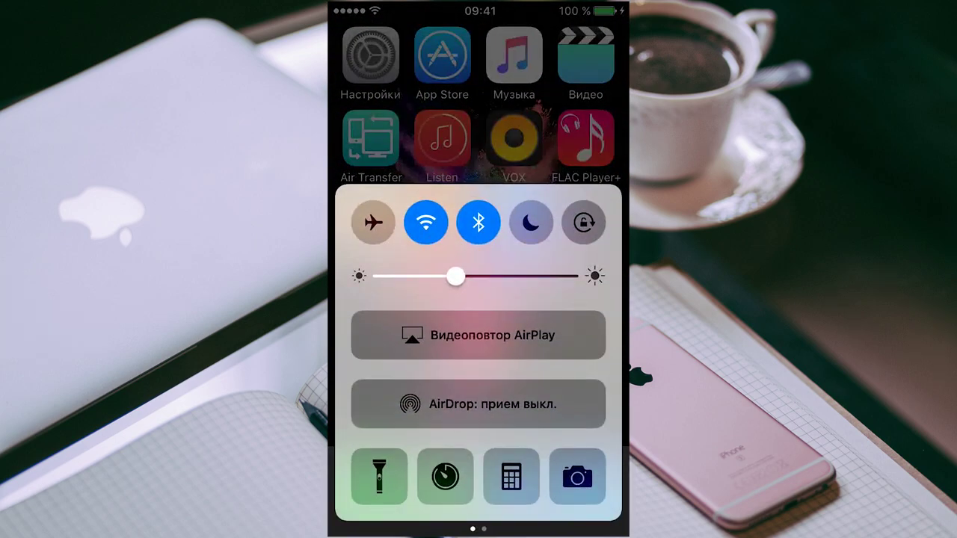
left_click_drag(479, 194, 478, 534)
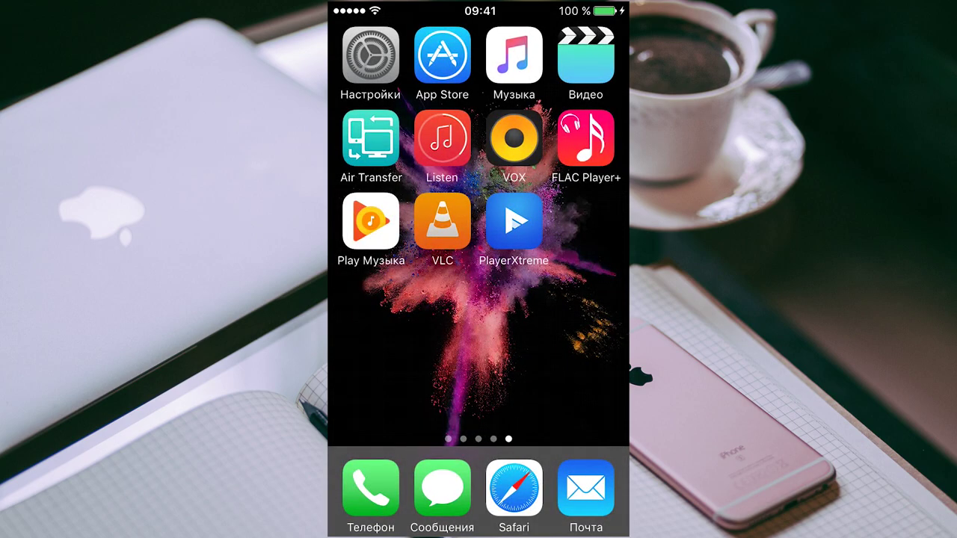
Step: Switch to the VOX player and view the Stream section of SoundCloud
left_click(514, 137)
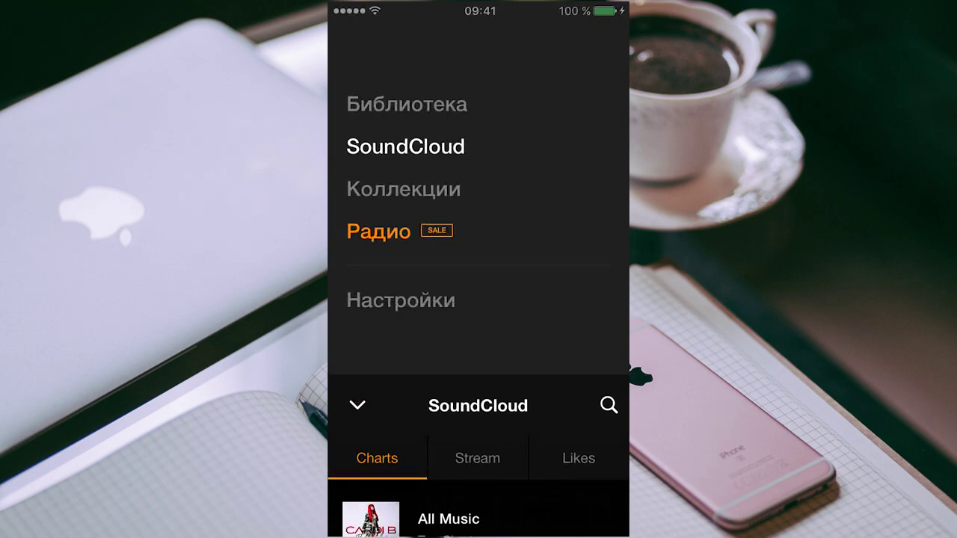
left_click(477, 458)
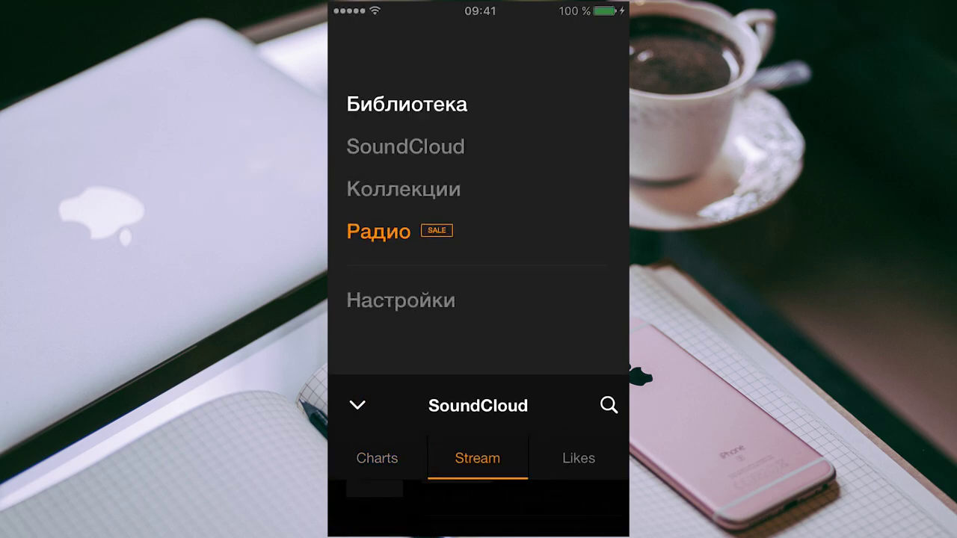